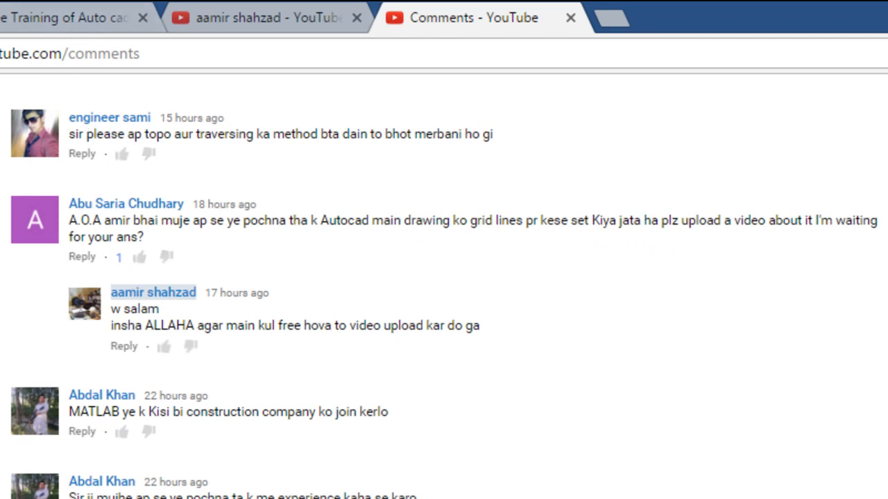
- Look through the YouTube channel page, its playlists and the viewer comments
left_click(296, 5)
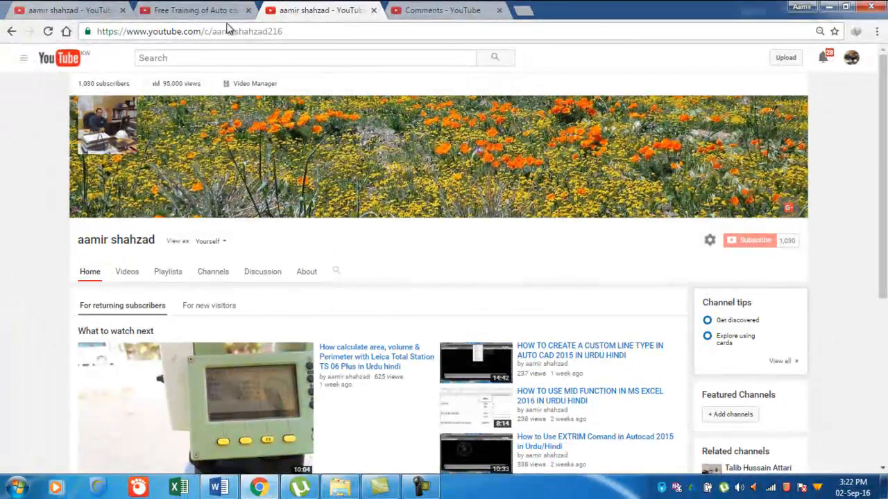
left_click(63, 10)
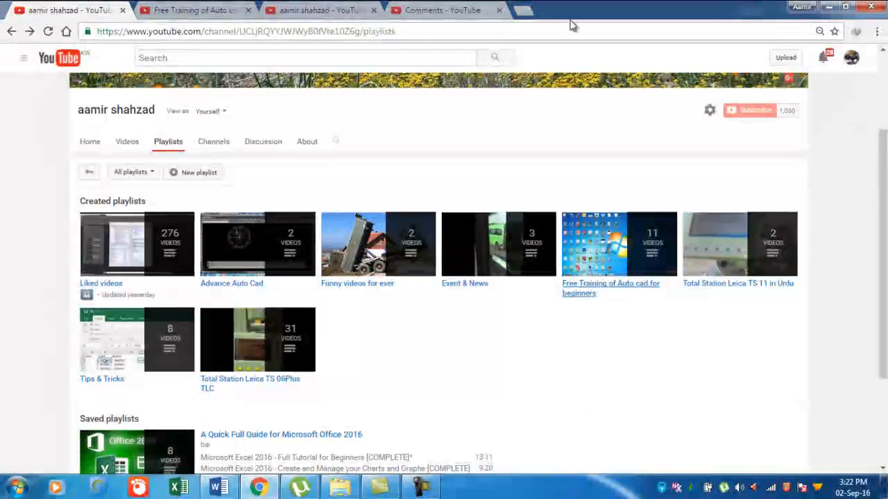
left_click(341, 10)
left_click(196, 10)
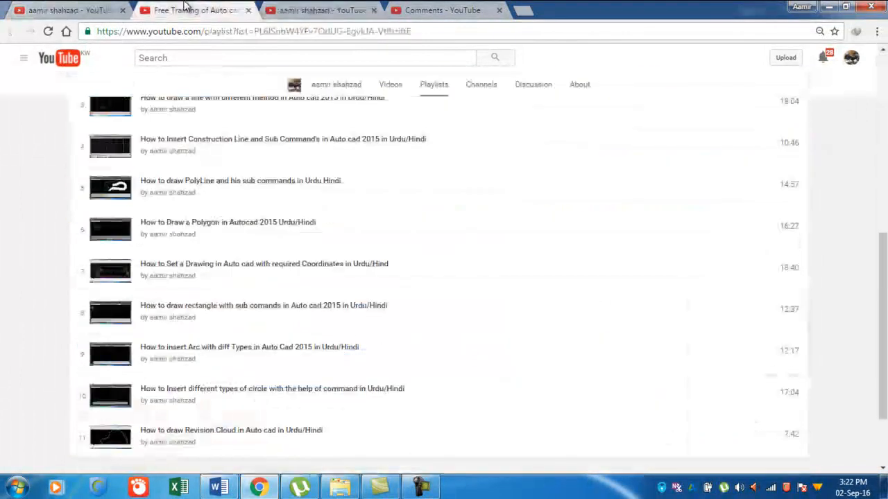
left_click(317, 10)
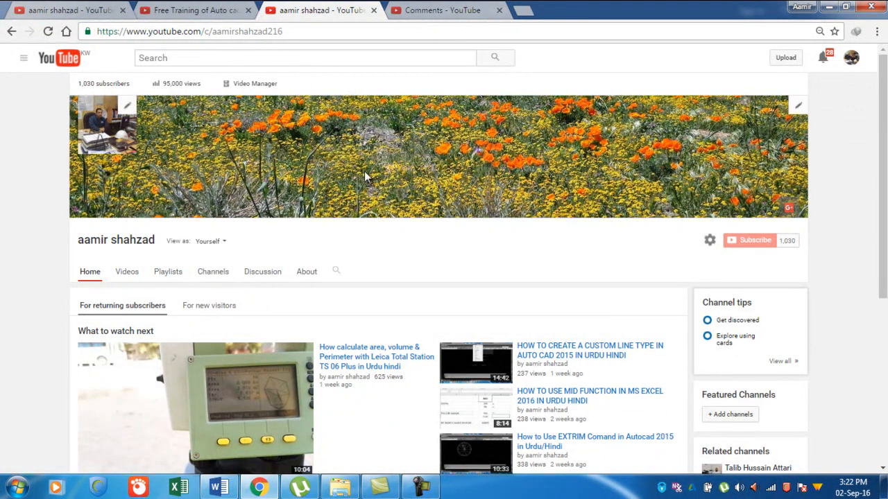
left_click(463, 10)
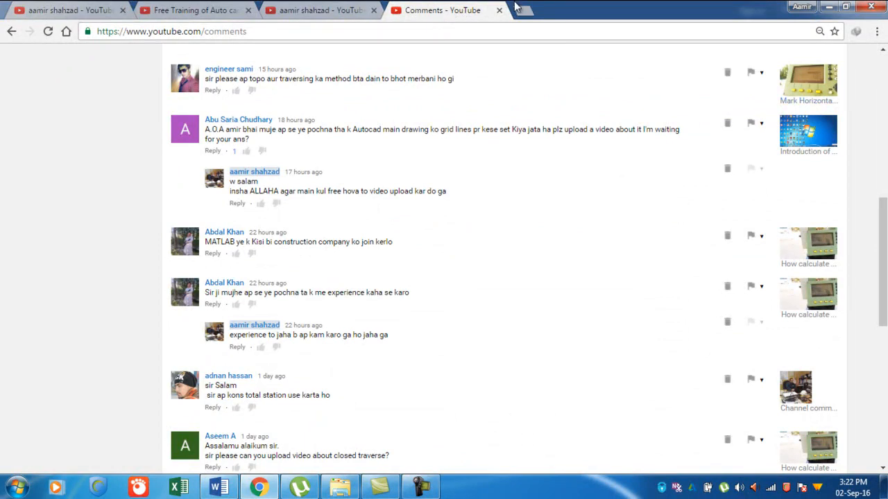
- Minimize the browser and the Word document, and launch Civil 3D as AutoCAD 2015
left_click(830, 7)
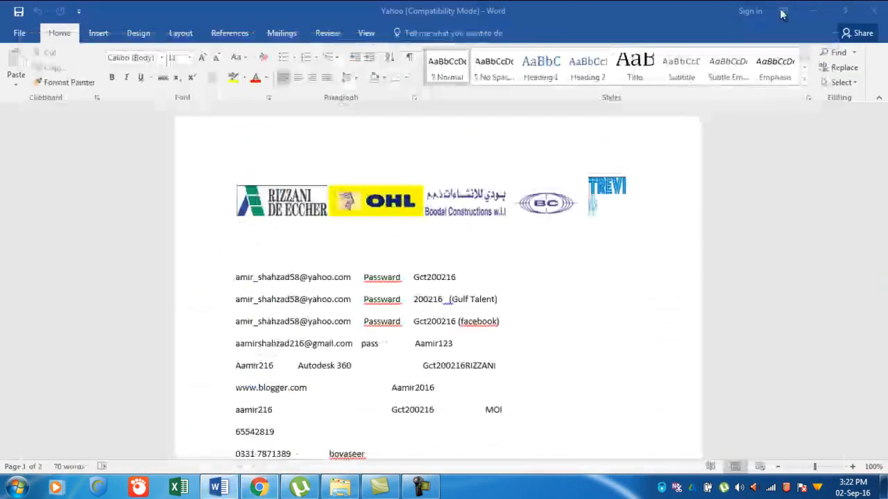
left_click(818, 10)
left_click(829, 7)
left_click(5, 493)
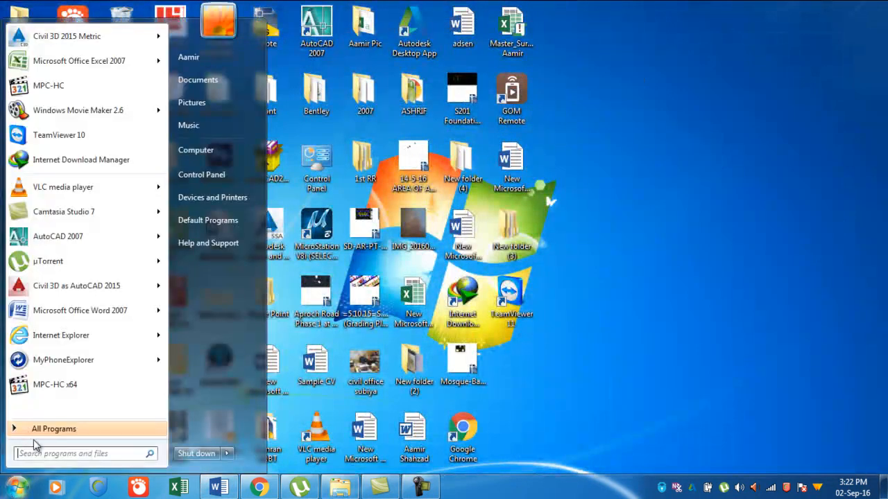
left_click(71, 290)
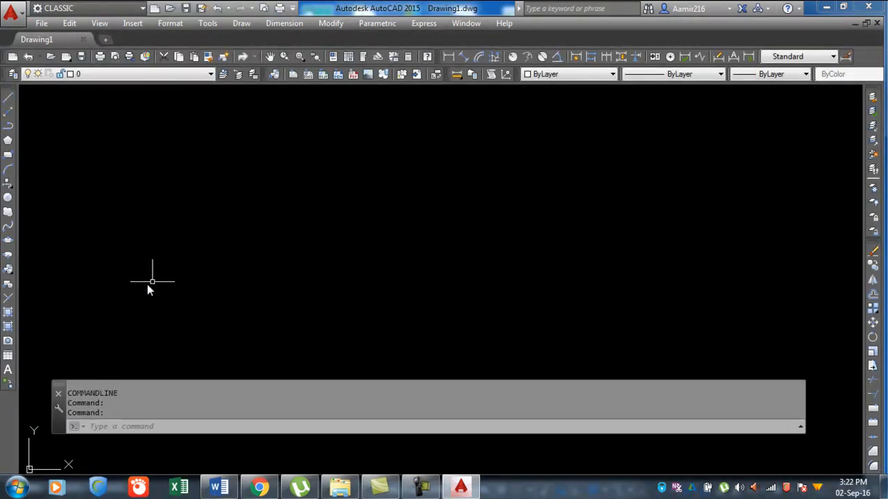
left_click(298, 245)
left_click(173, 270)
middle_click(439, 283)
middle_click(438, 283)
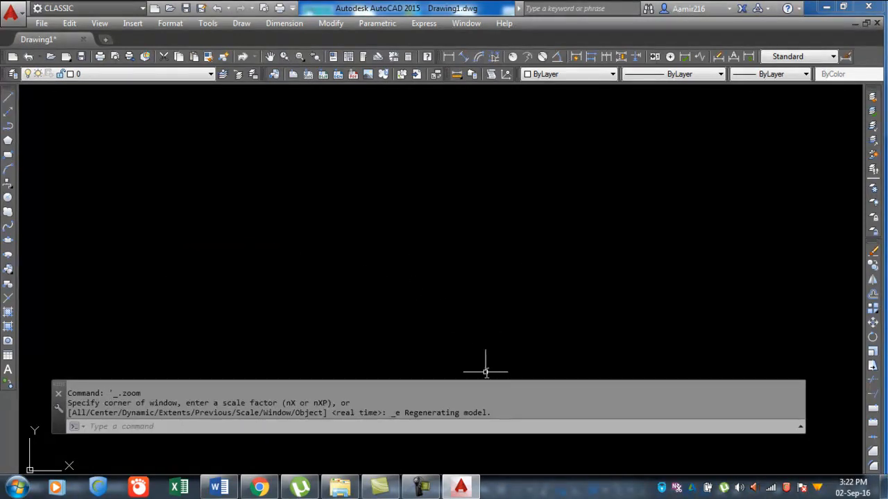
left_click(420, 487)
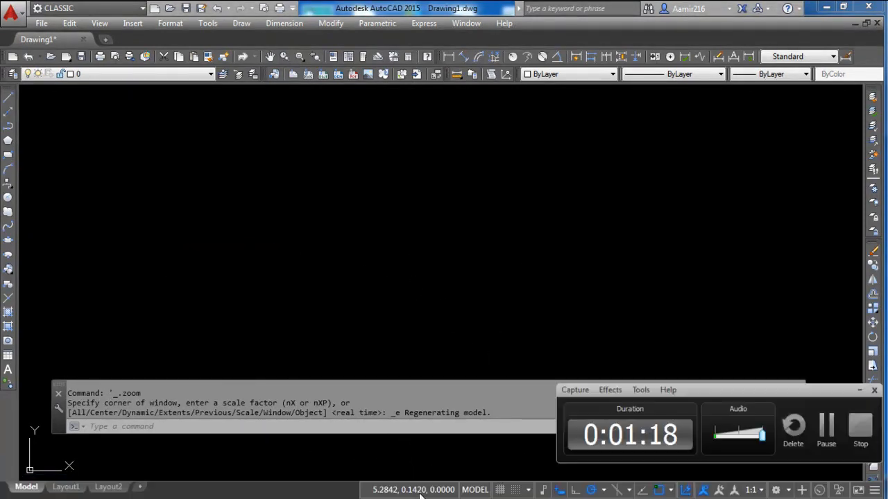
left_click(825, 428)
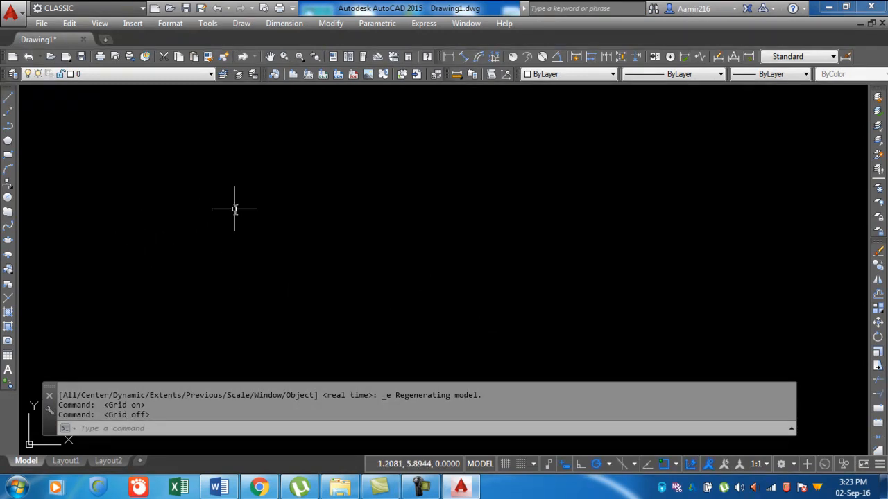
- Toggle the drawing grid display, leaving it switched on
left_click(506, 464)
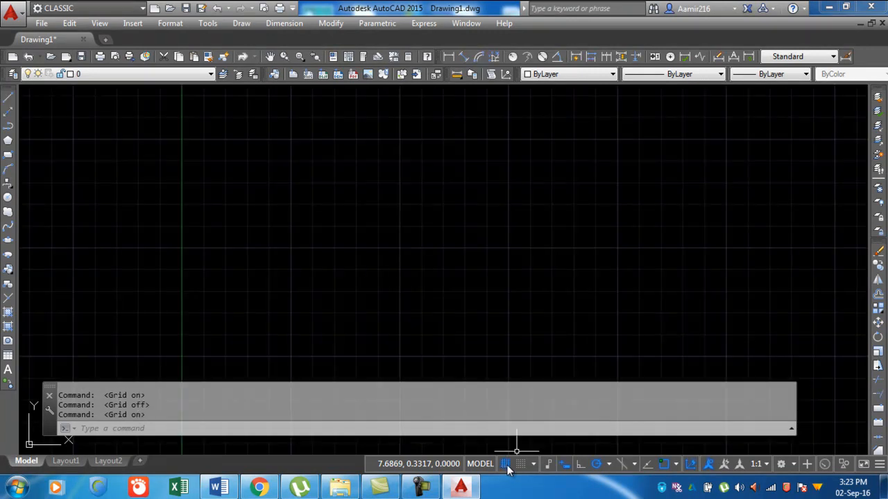
left_click(506, 464)
left_click(506, 464)
- Set the grid X and Y spacing to 1 and the major line interval to 2 in the drafting settings
left_click(207, 23)
mouse_move(260, 392)
left_click(255, 418)
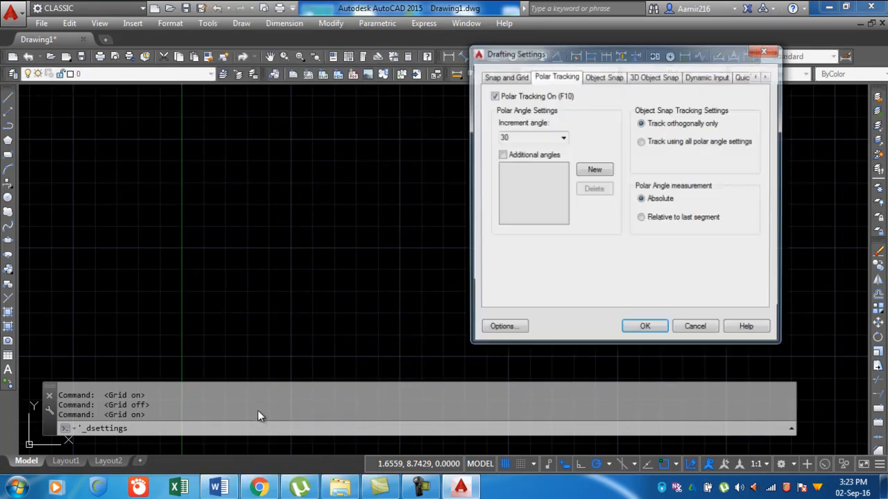
left_click(505, 76)
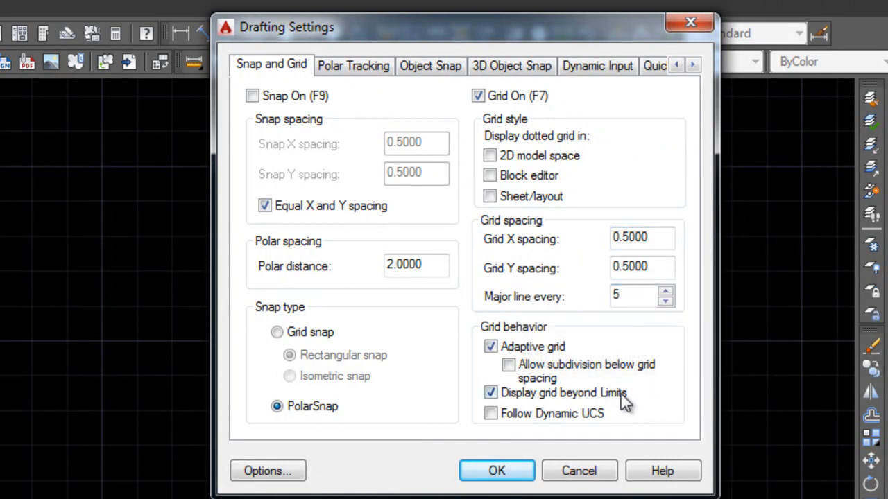
double_click(654, 237)
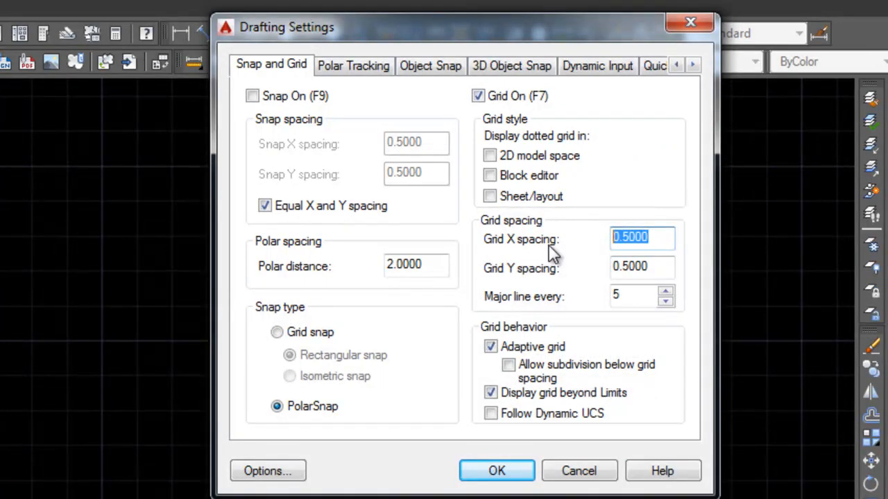
type("1")
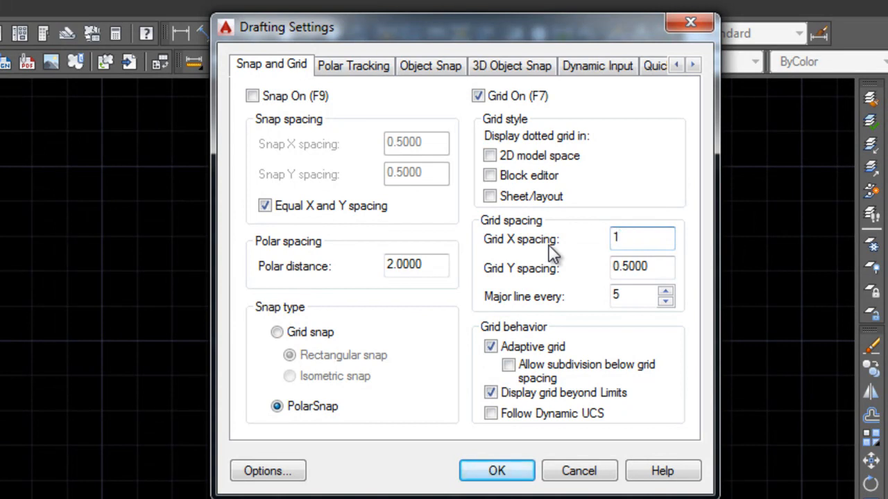
key("Tab")
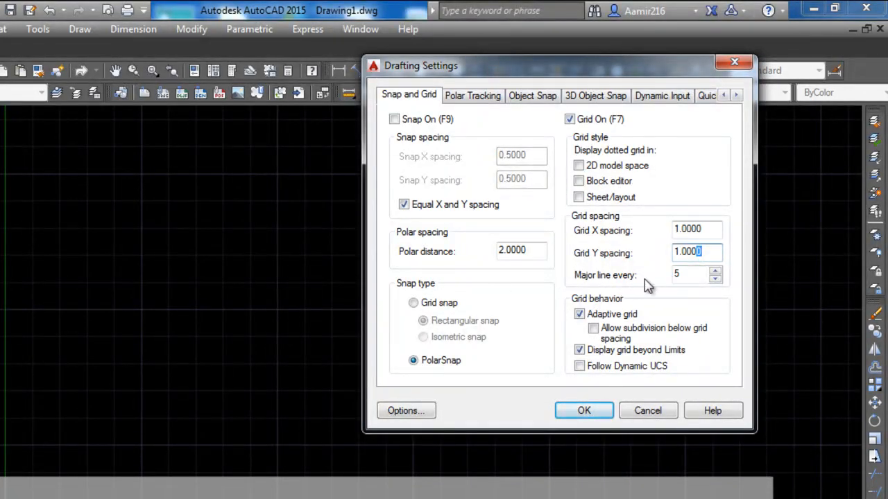
left_click(691, 276)
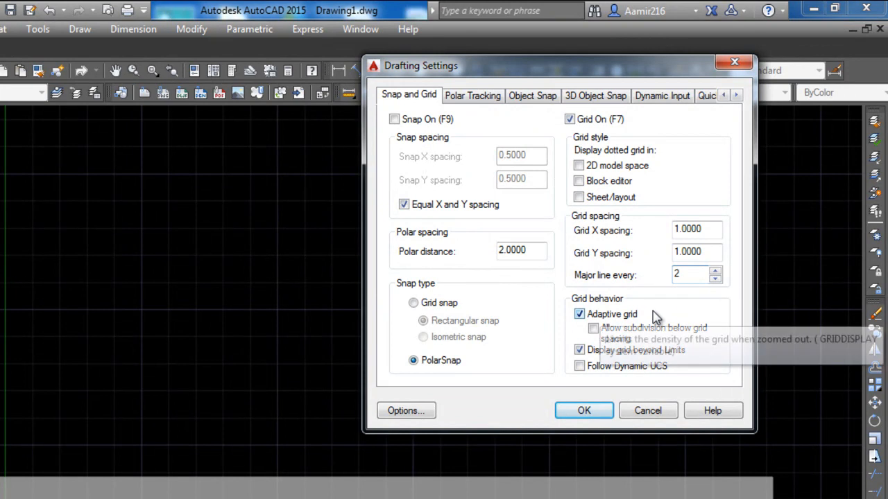
left_click(586, 411)
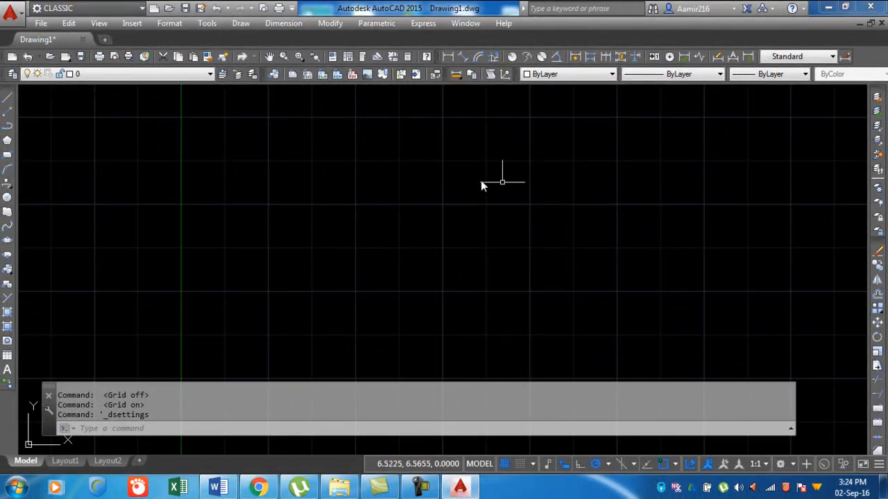
- Draw a horizontal line 2 units long from 0,0 in the positive X direction with Ortho on
left_click(146, 428)
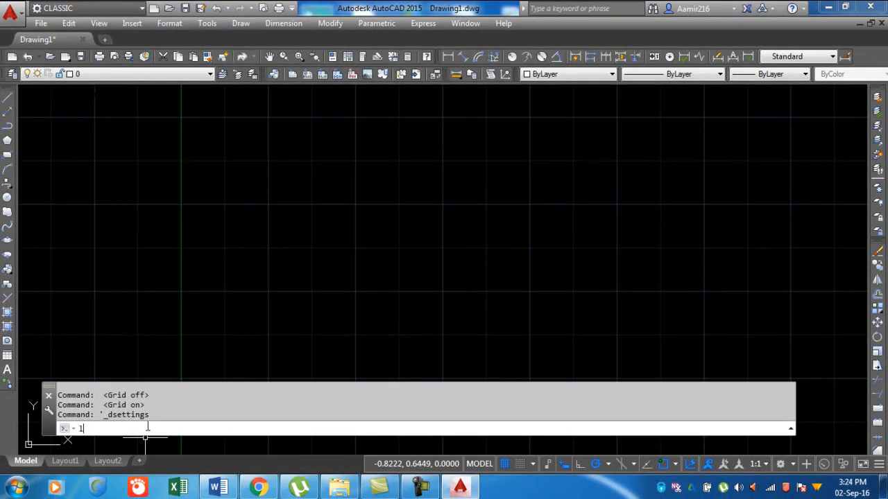
type("l")
key("Return")
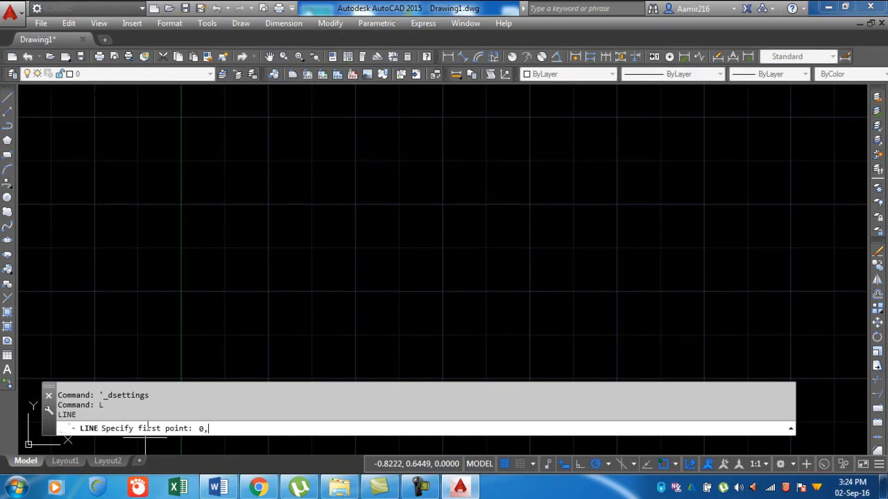
key("Return")
scroll(431, 96, "down", 5)
scroll(332, 236, "up", 8)
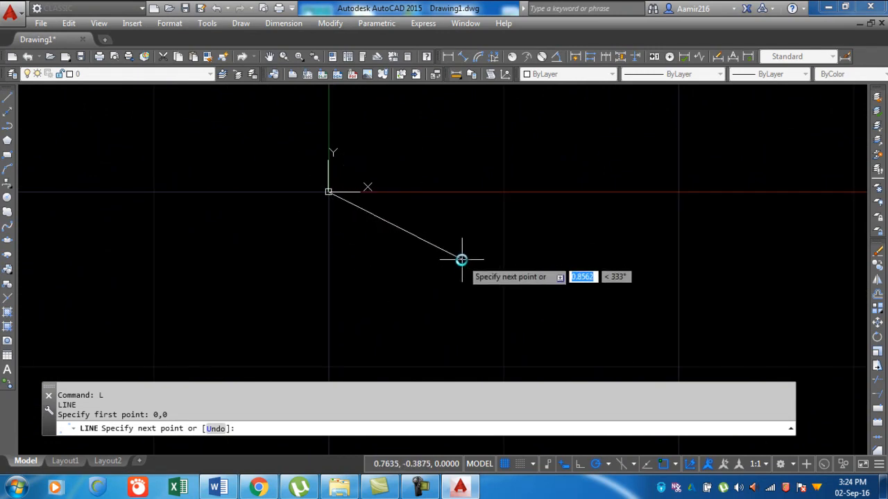
key("F8")
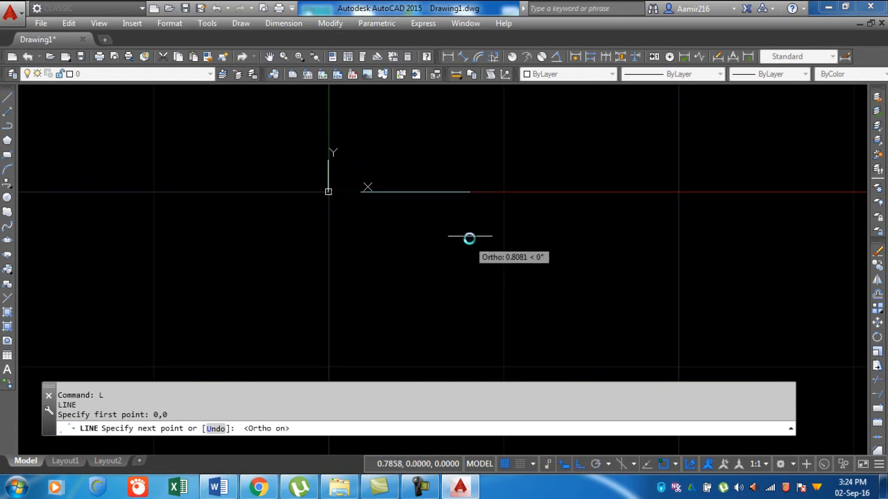
type("2")
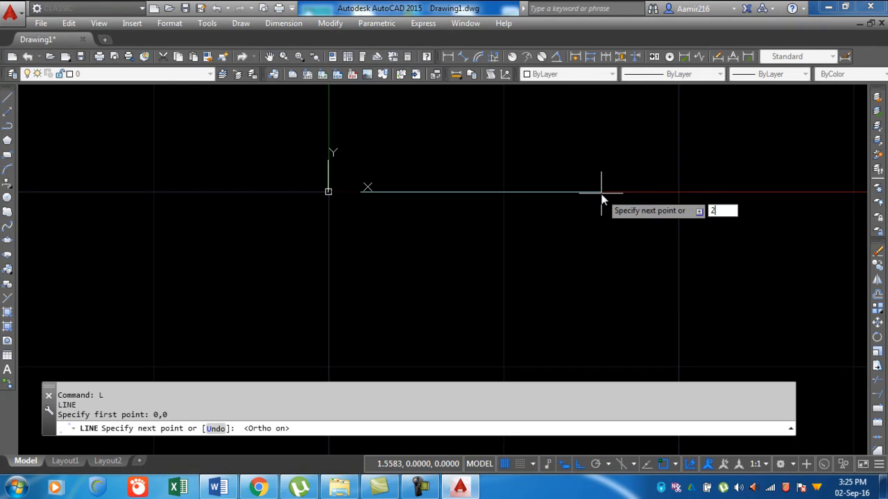
key("Return")
scroll(445, 301, "down", 2)
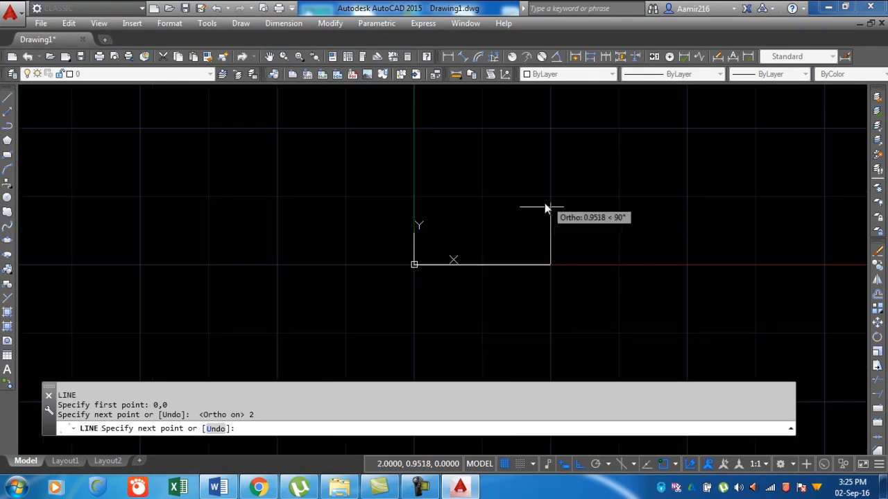
- Continue the line 2 units upward and 2 units toward the Y axis, and close it into a square
scroll(548, 194, "up", 2)
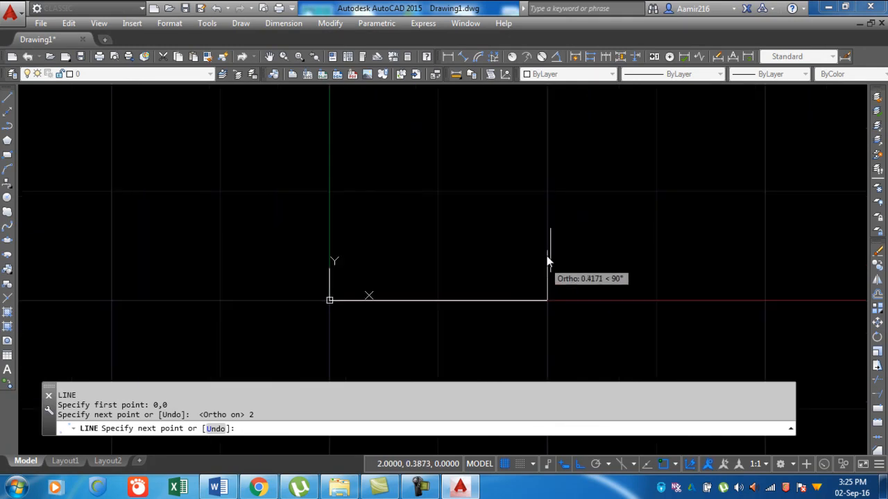
scroll(548, 264, "down", 2)
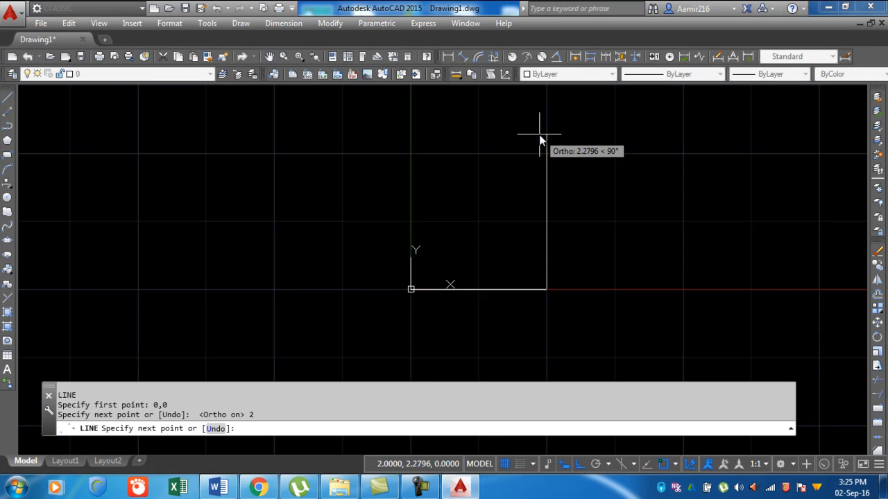
type("2")
key("Return")
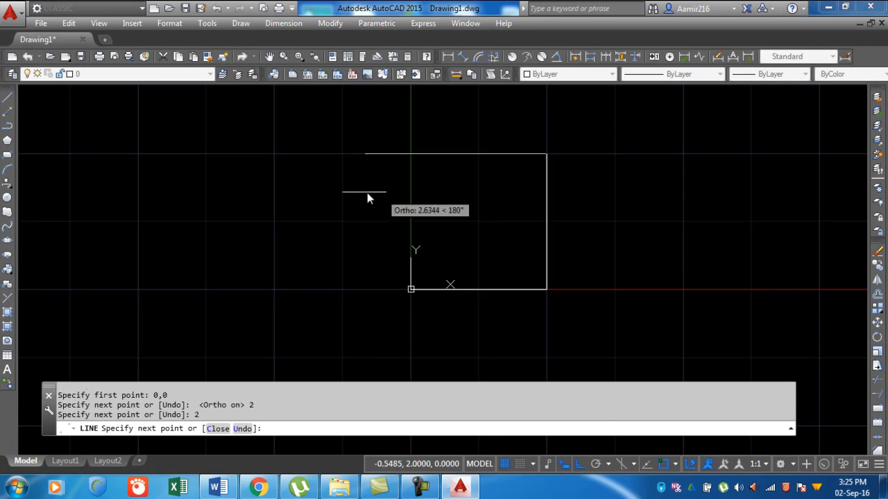
type("2")
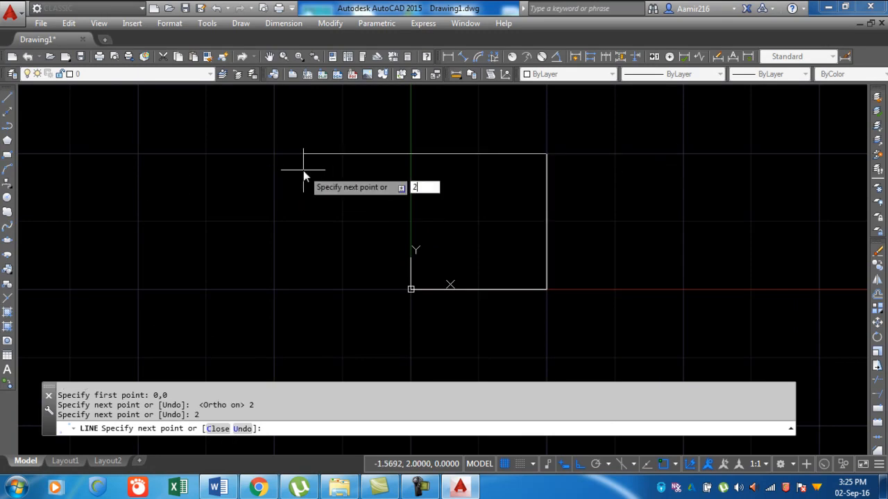
key("Return")
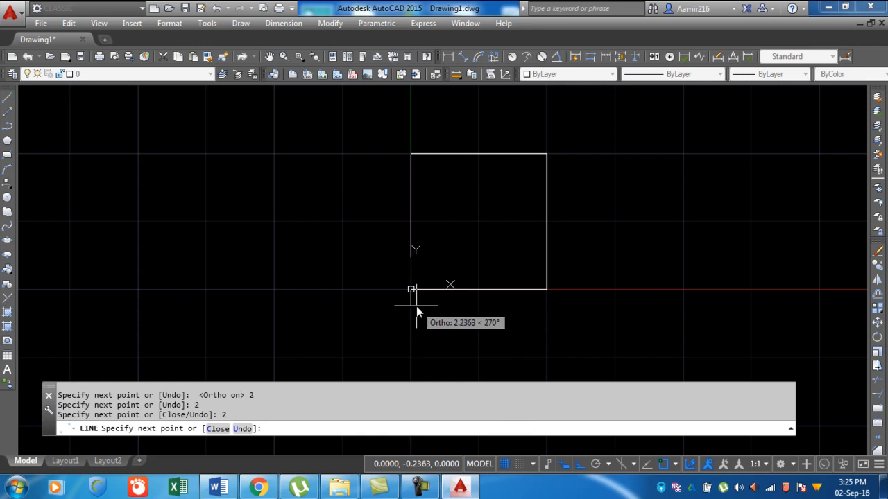
type("c")
key("Return")
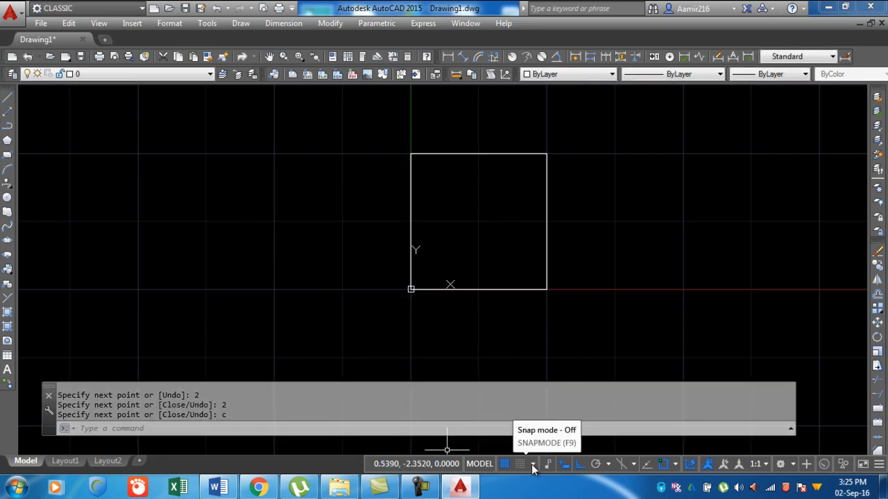
- Turn on the dotted grid display for sheets and layouts in the snap and grid settings
left_click(532, 464)
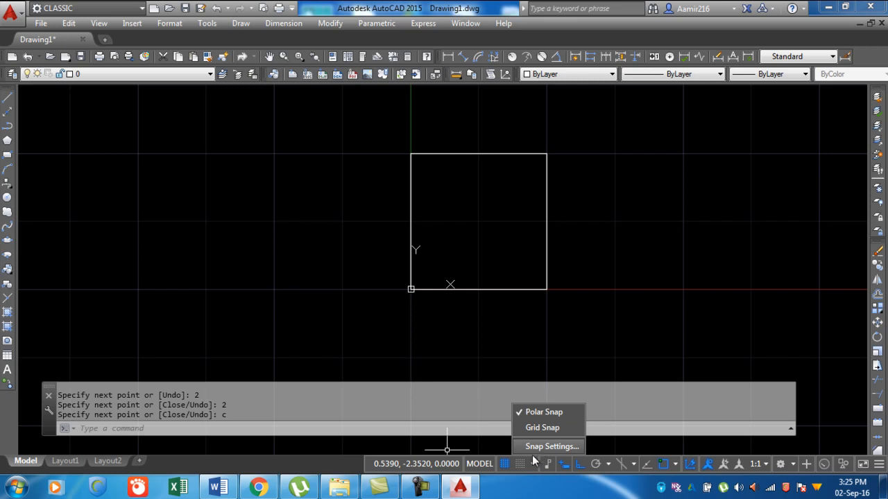
left_click(535, 447)
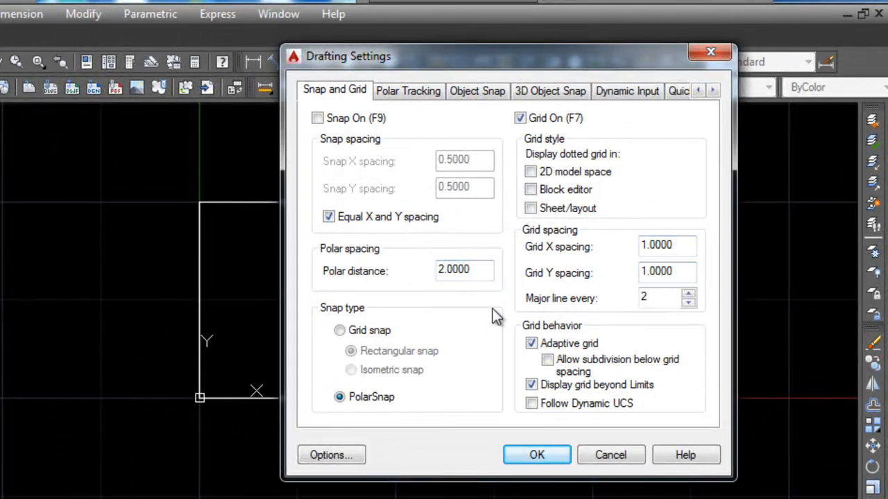
left_click_drag(420, 61, 627, 141)
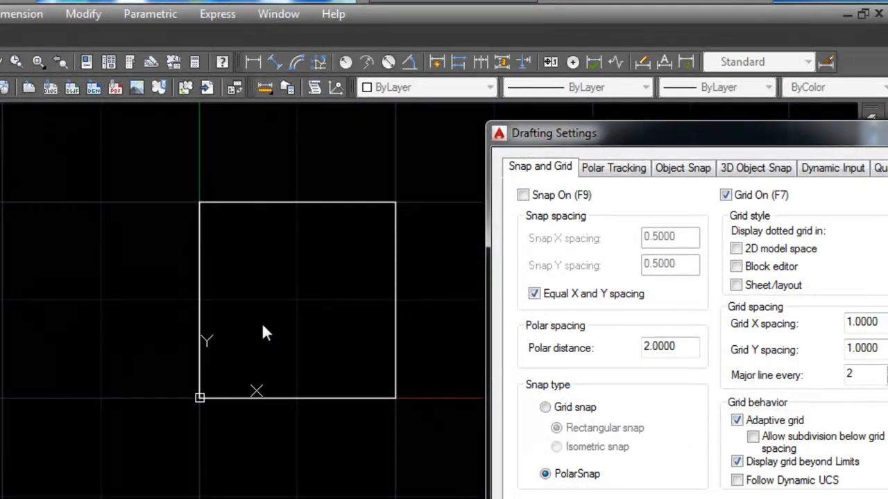
left_click_drag(688, 143, 369, 124)
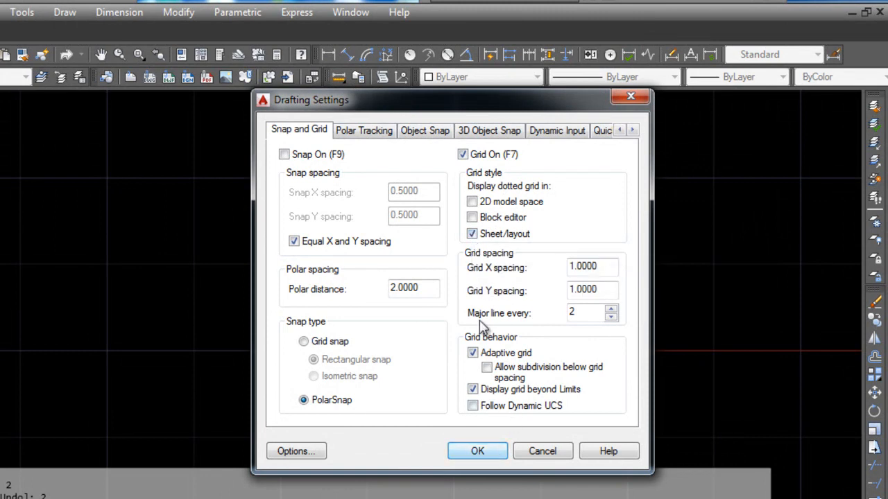
left_click(499, 452)
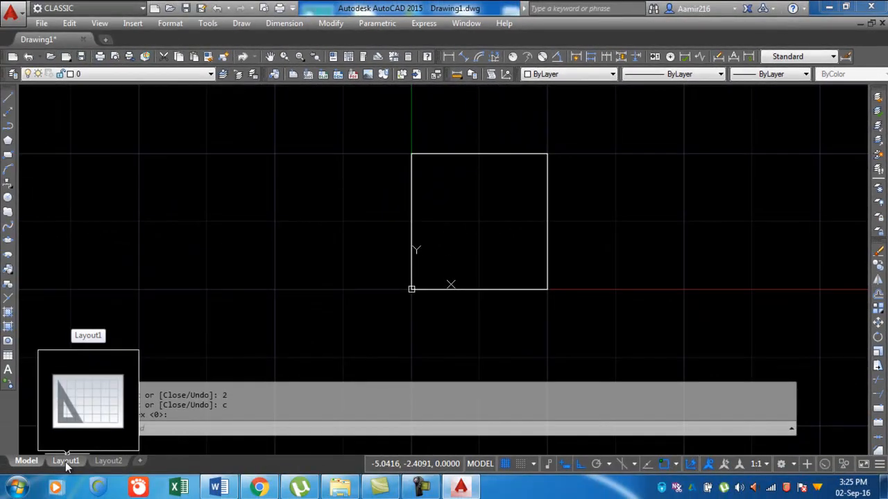
- Examine how the grid displays on the Layout1 sheet, and return to model space
left_click(66, 462)
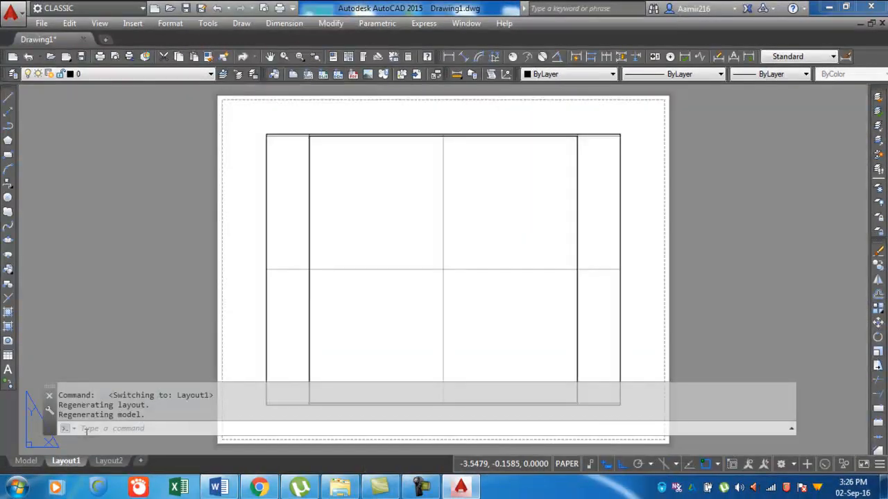
scroll(419, 235, "down", 3)
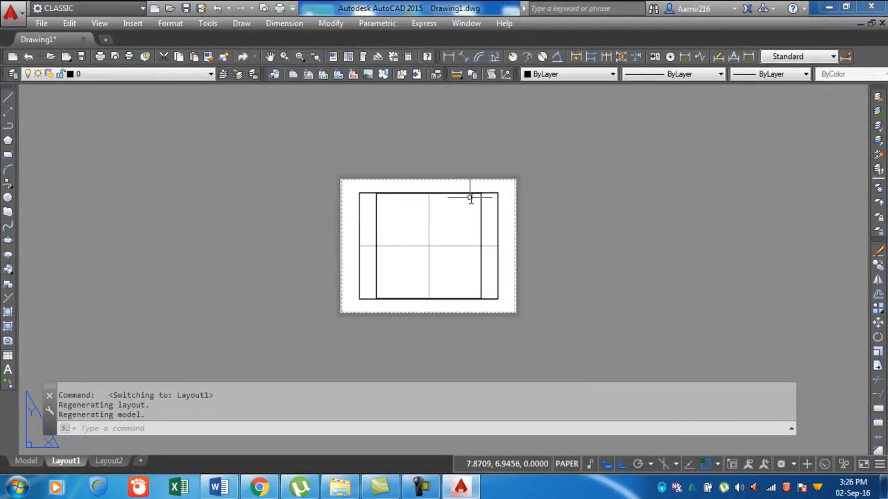
scroll(466, 210, "up", 2)
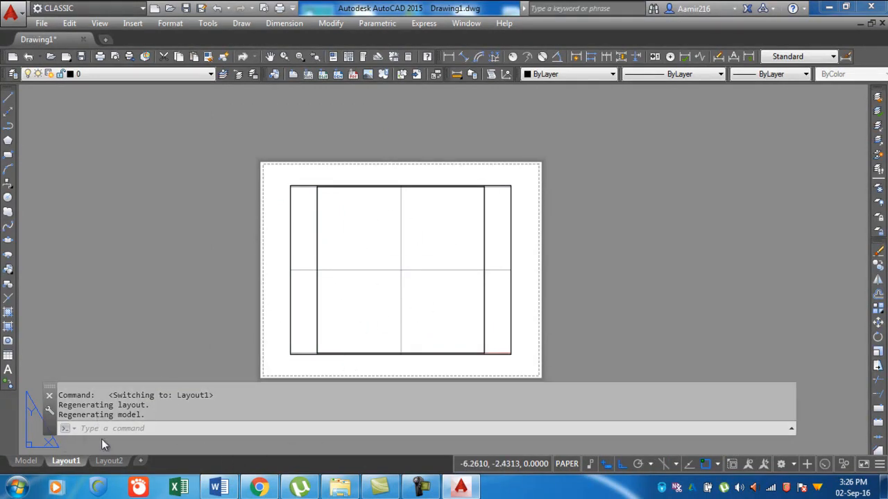
left_click(27, 461)
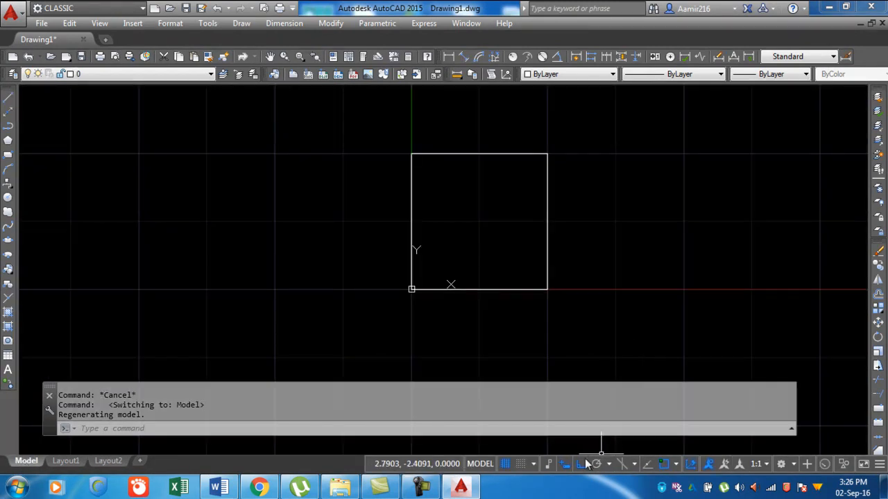
- Turn off the dotted grid display for sheets and layouts, and check Layout1 before returning to model space
left_click(533, 464)
left_click(535, 448)
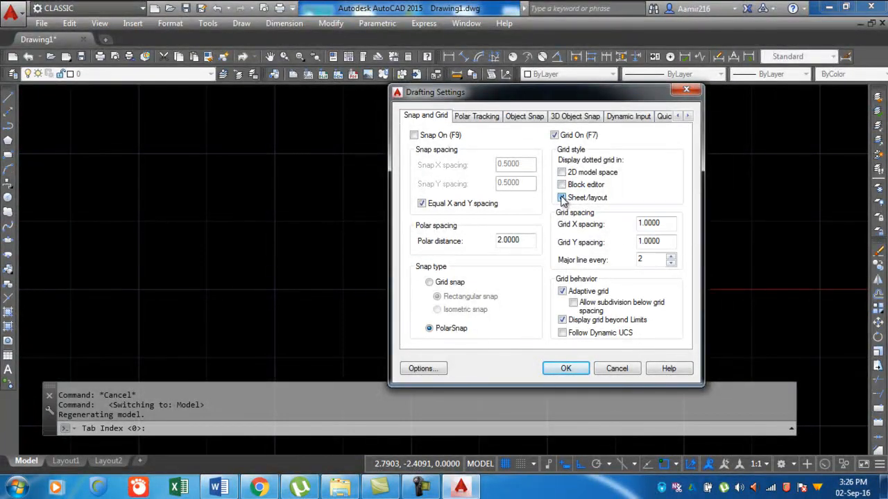
left_click(566, 368)
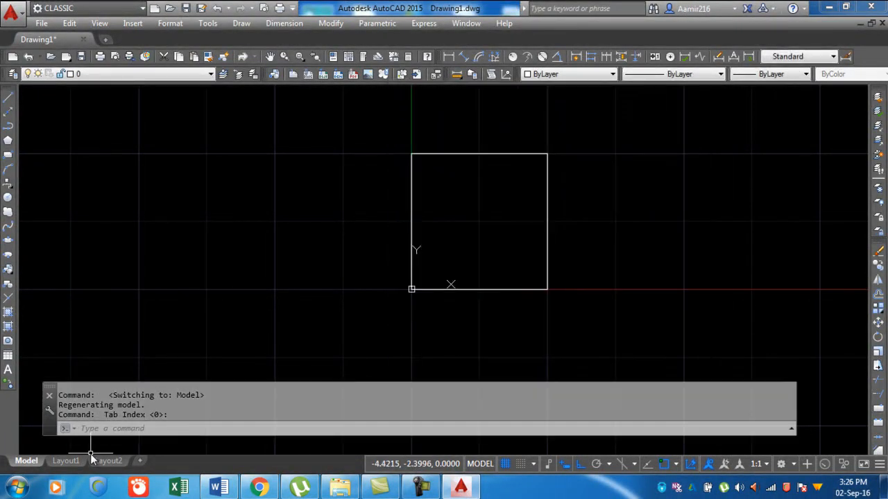
left_click(64, 462)
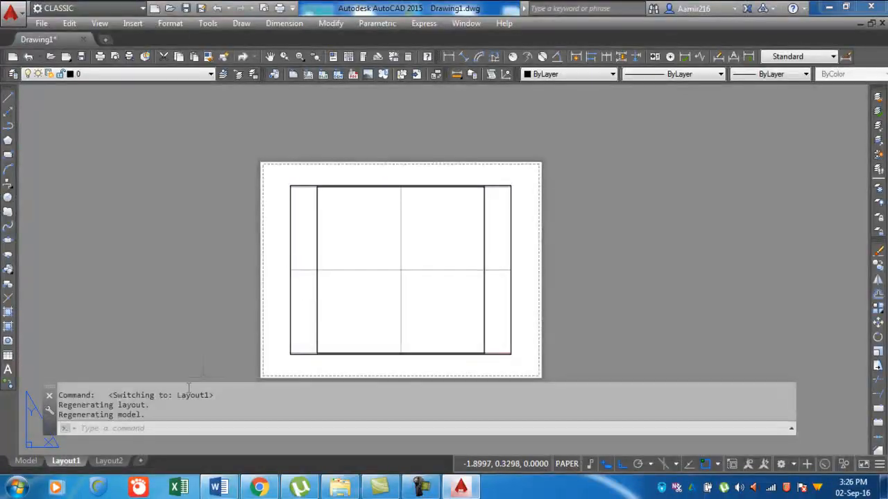
left_click(27, 462)
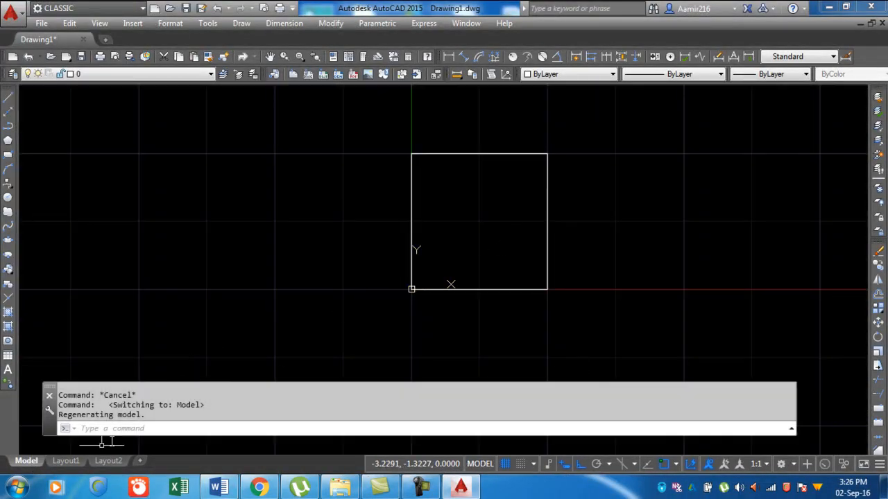
mouse_move(61, 465)
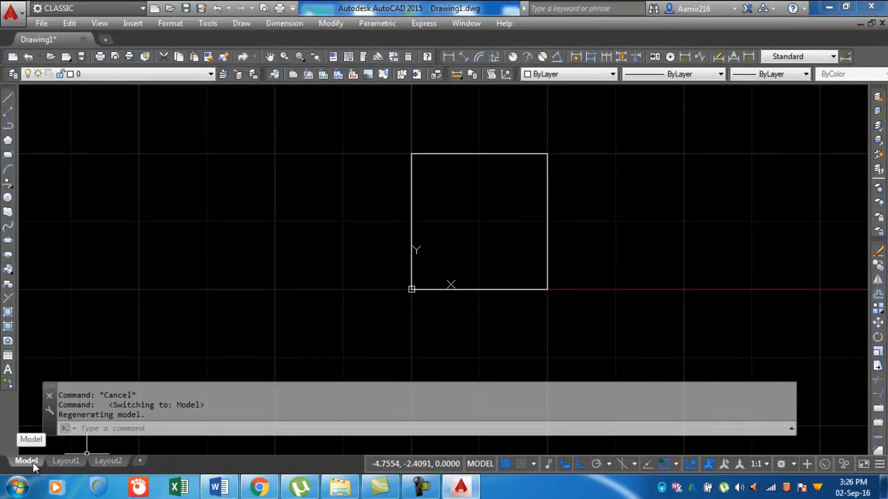
- Turn on snap mode with PolarSnap and set the polar distance to 3
left_click(533, 463)
left_click(544, 448)
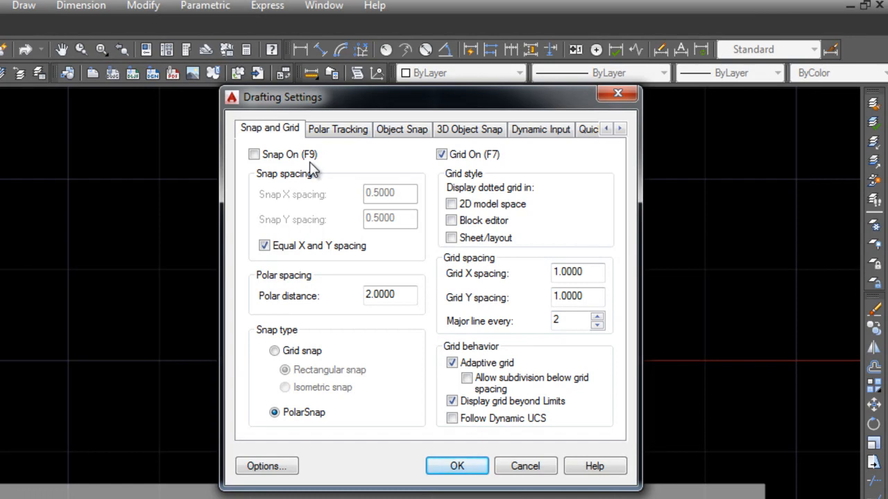
left_click(258, 158)
left_click_drag(410, 299, 368, 299)
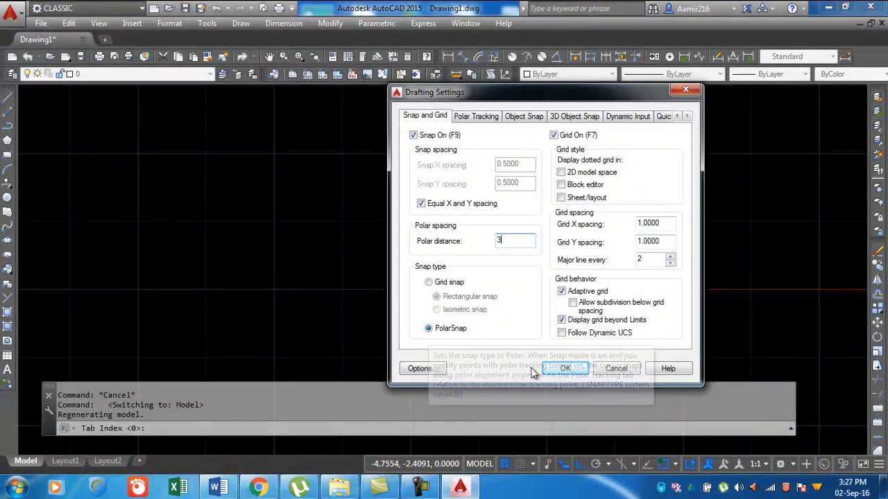
left_click(558, 369)
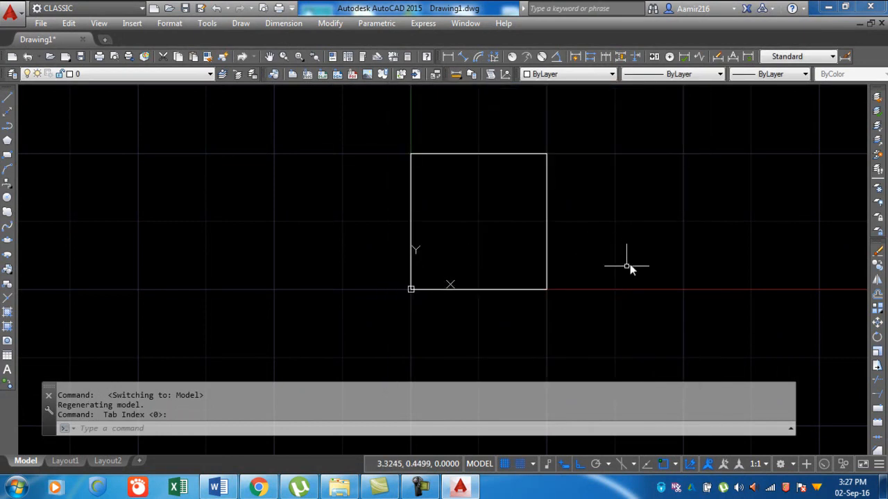
- Erase all four lines of the square at the origin
left_click(625, 325)
left_click(368, 108)
key("Delete")
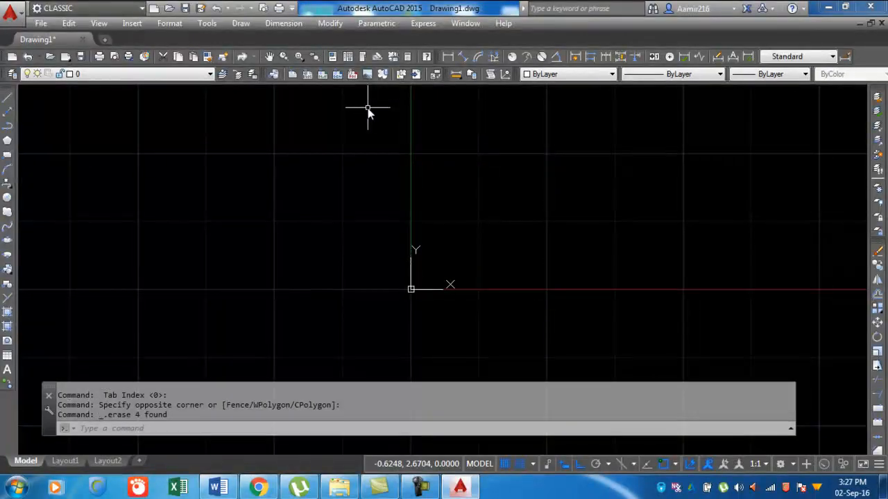
- Start a line at 0,0 and turn Ortho off for its next point
type("ll")
key("Return")
type("l")
key("Return")
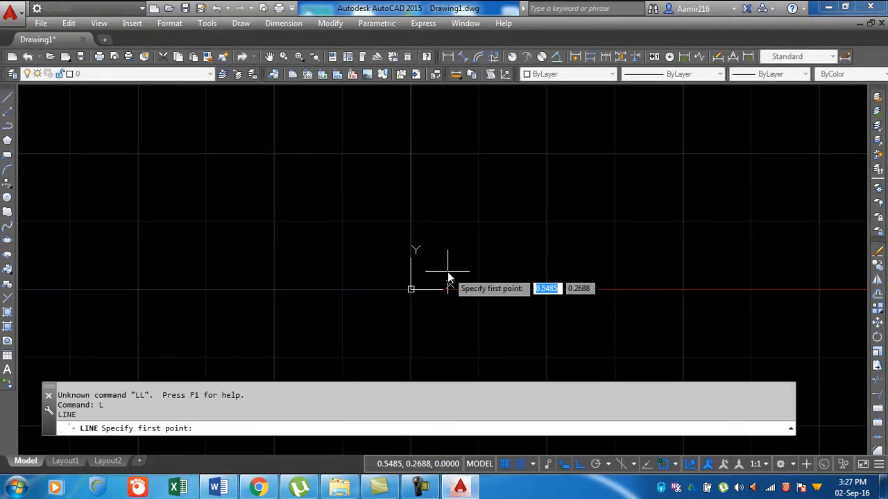
type("0,0")
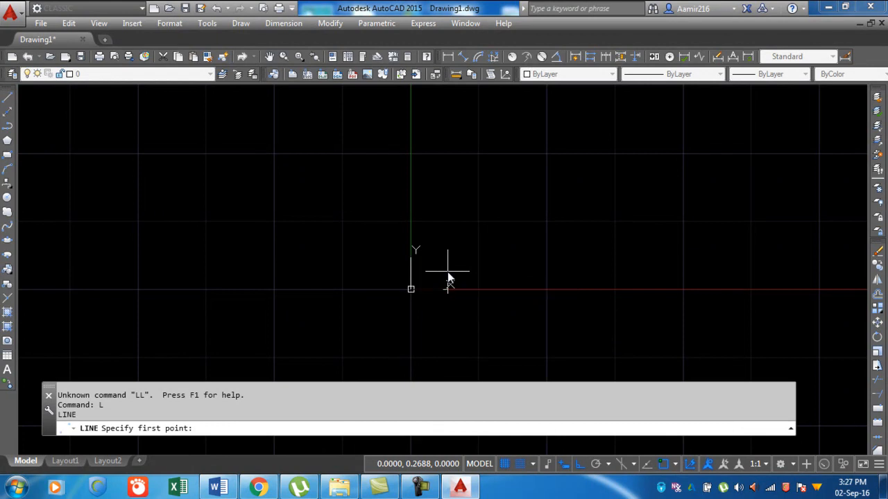
key("Return")
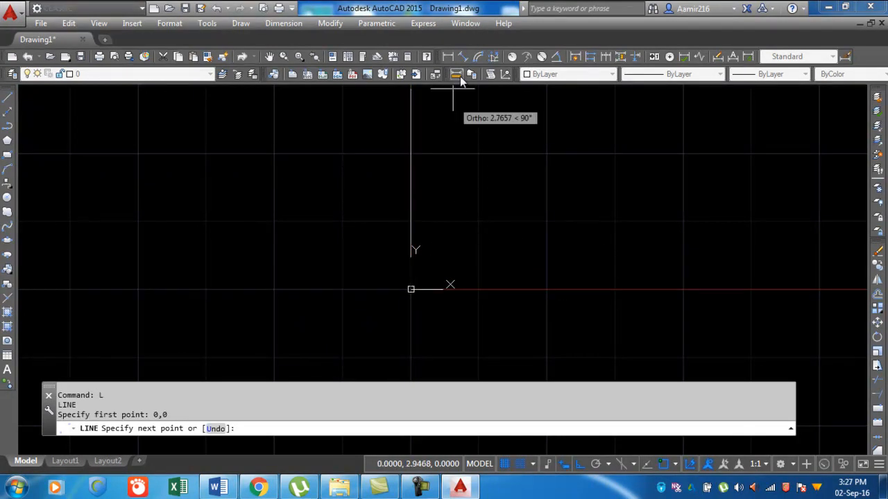
key("F8")
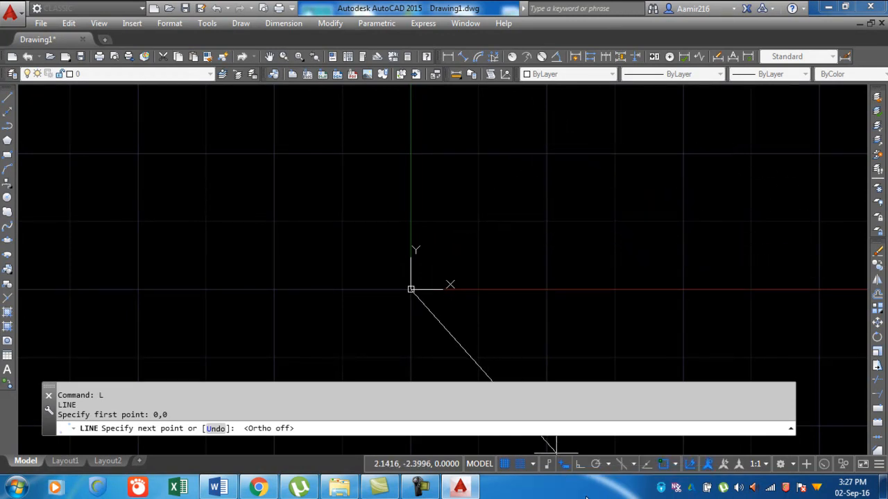
- Turn on polar tracking with a 30-degree increment angle and preview the line's next point along the 30-degree direction
left_click(609, 466)
left_click(606, 451)
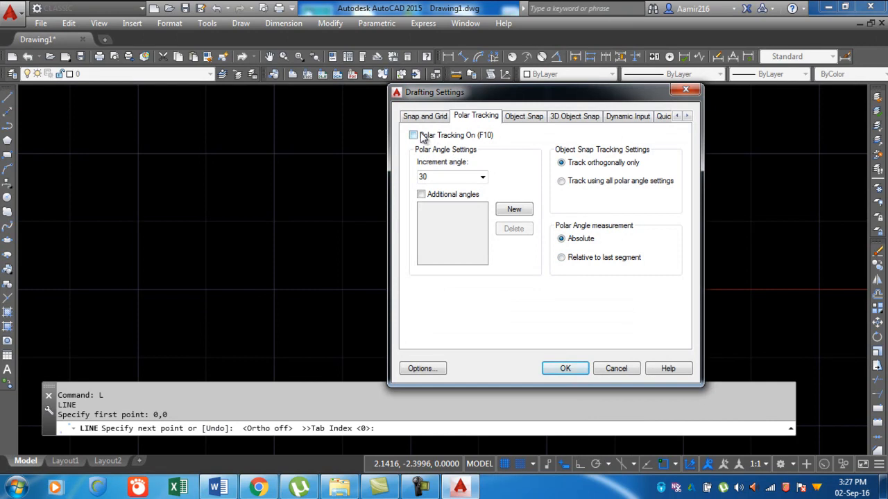
left_click(565, 368)
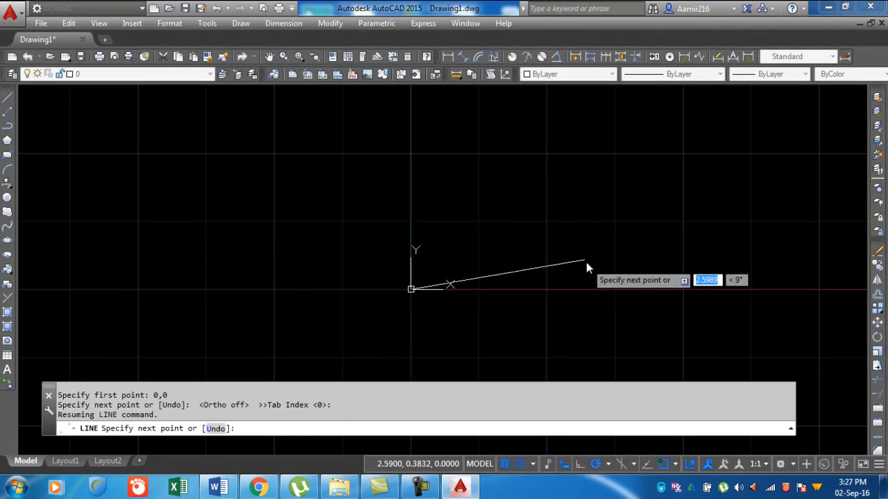
scroll(488, 227, "down", 3)
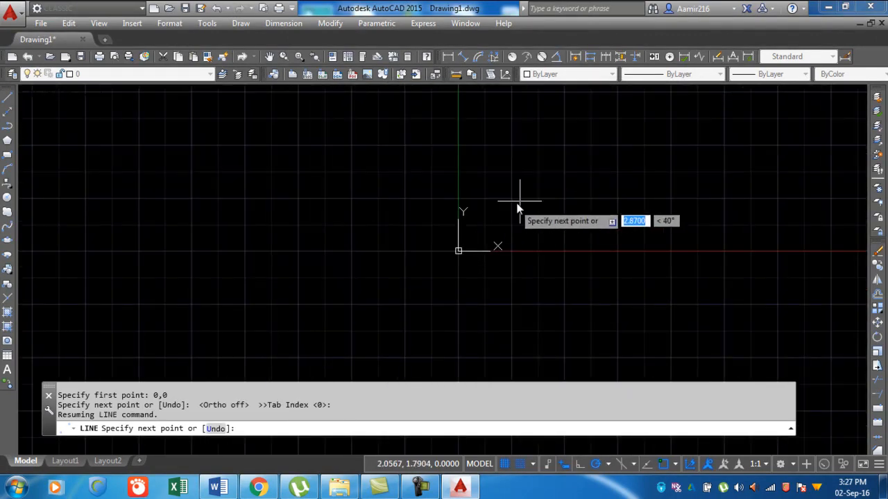
right_click(598, 464)
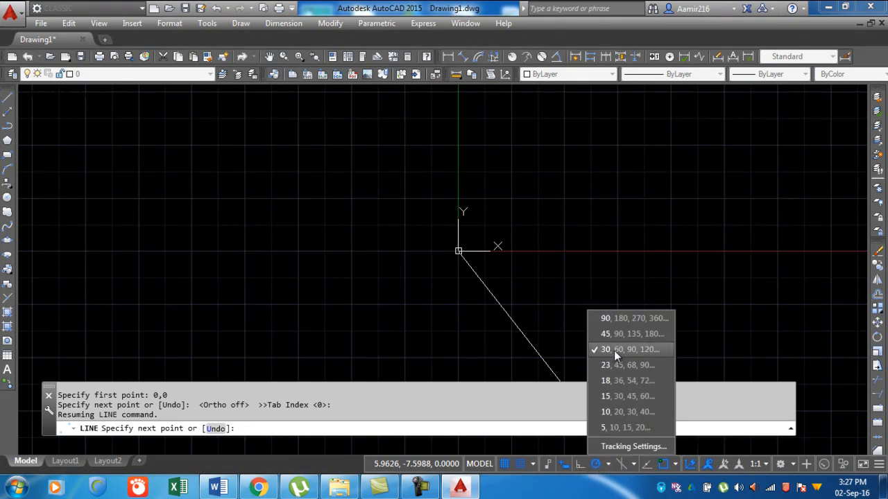
left_click(649, 317)
middle_click_drag(553, 264, 376, 350)
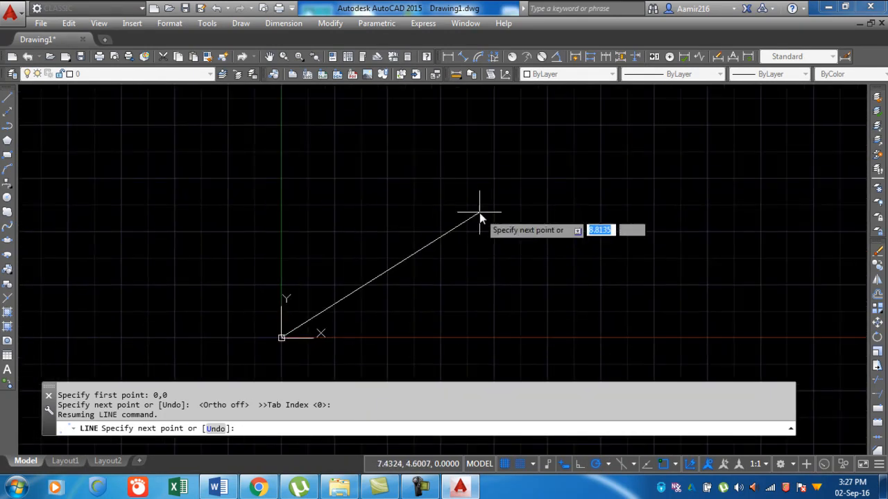
scroll(476, 233, "down", 1)
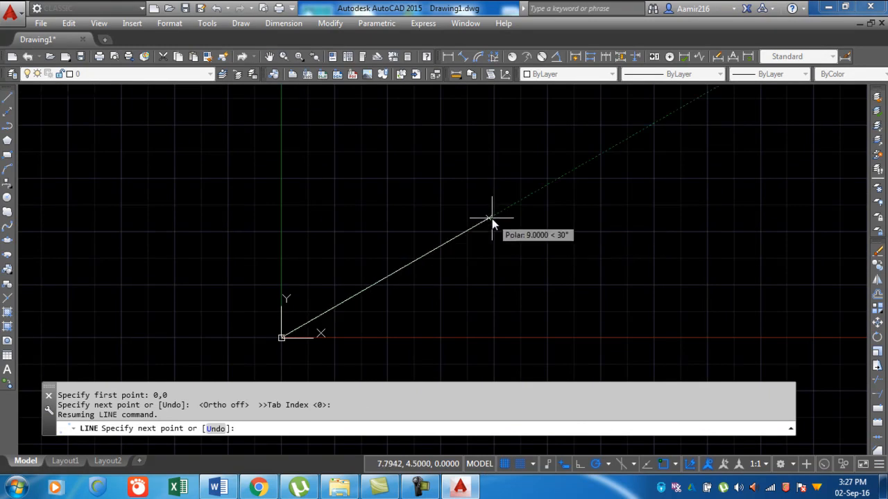
- Review the polar distance in the snap settings, and preview the line's next point at different angles
left_click(533, 464)
left_click(548, 447)
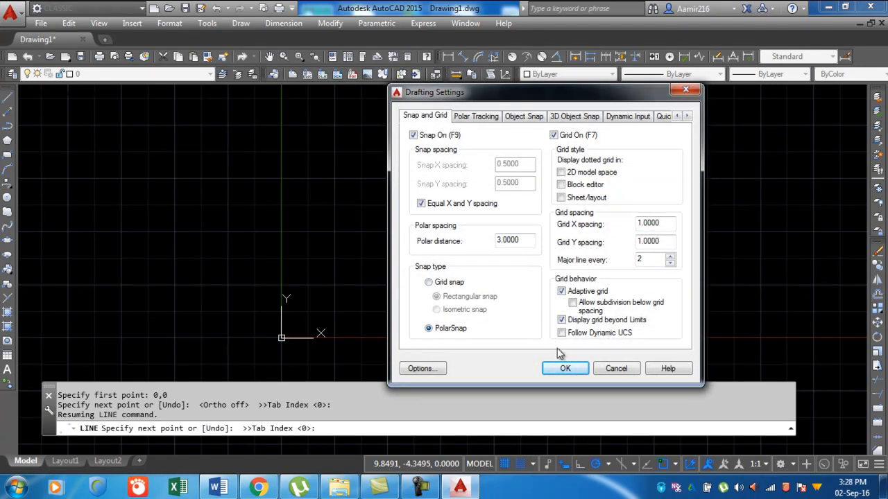
left_click(565, 368)
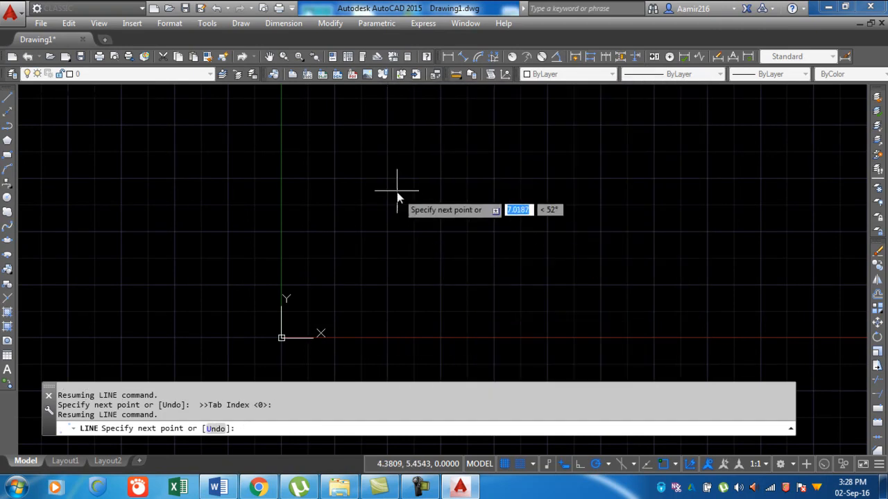
scroll(492, 177, "down", 1)
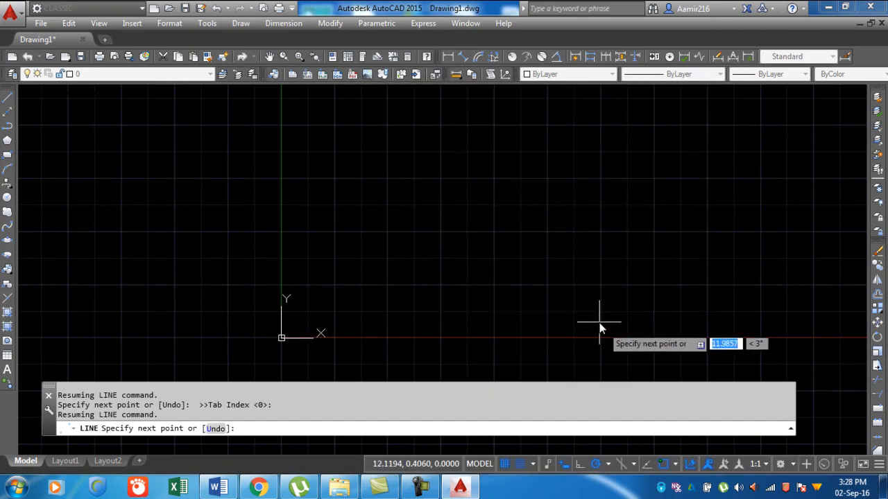
- Toggle Ortho on and off for the active line, and turn polar tracking back on with a 30-degree increment angle
key("F8")
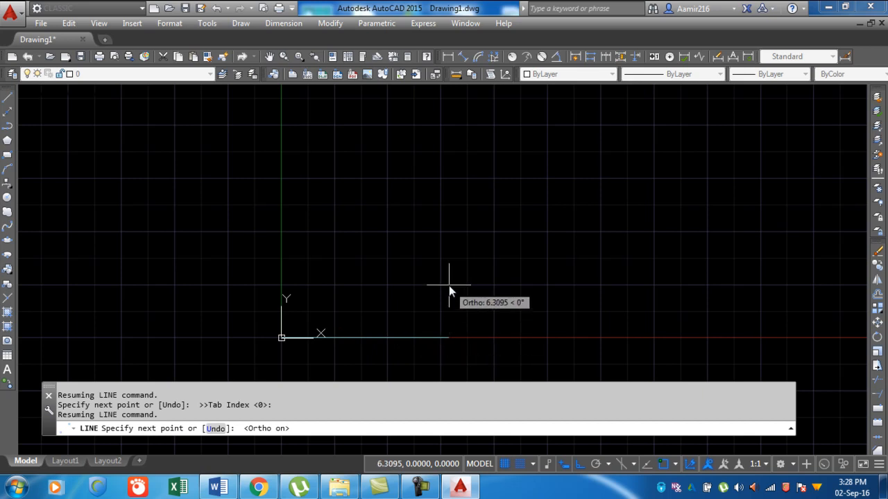
key("F8")
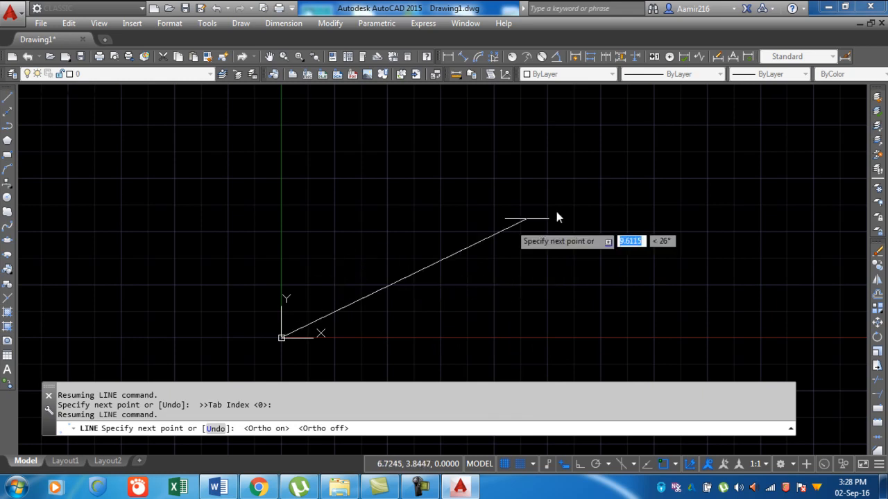
left_click(608, 465)
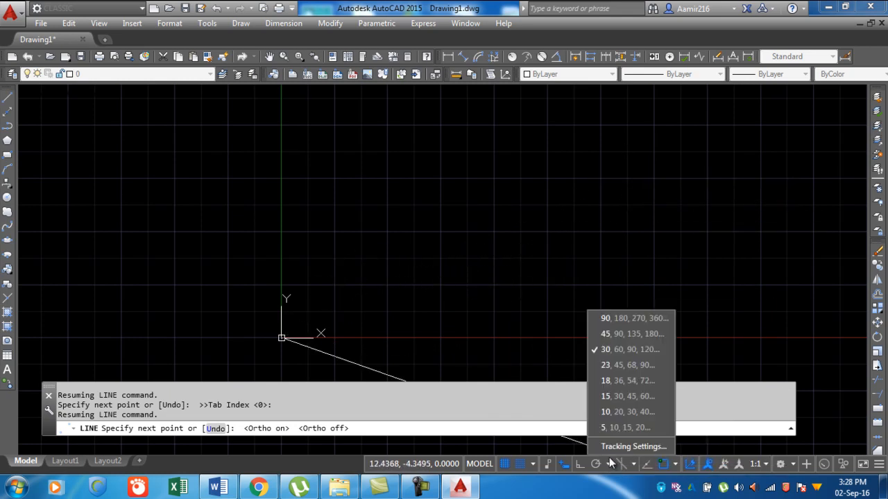
left_click(613, 451)
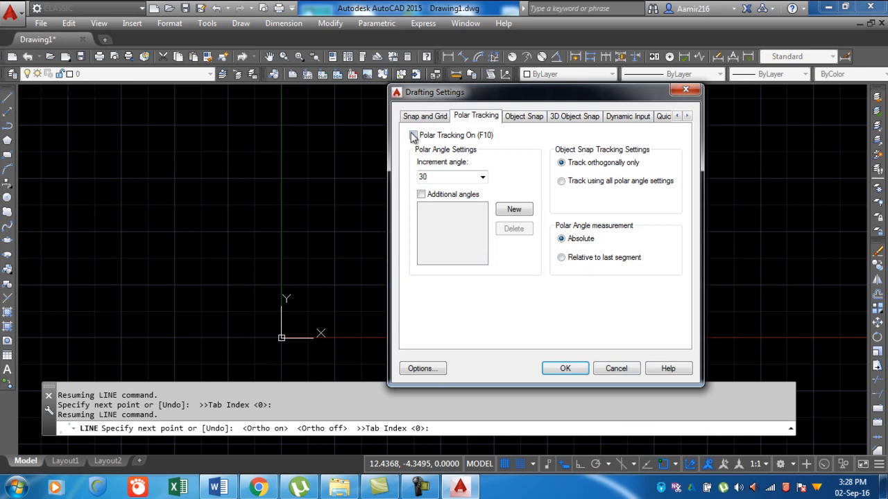
left_click(564, 369)
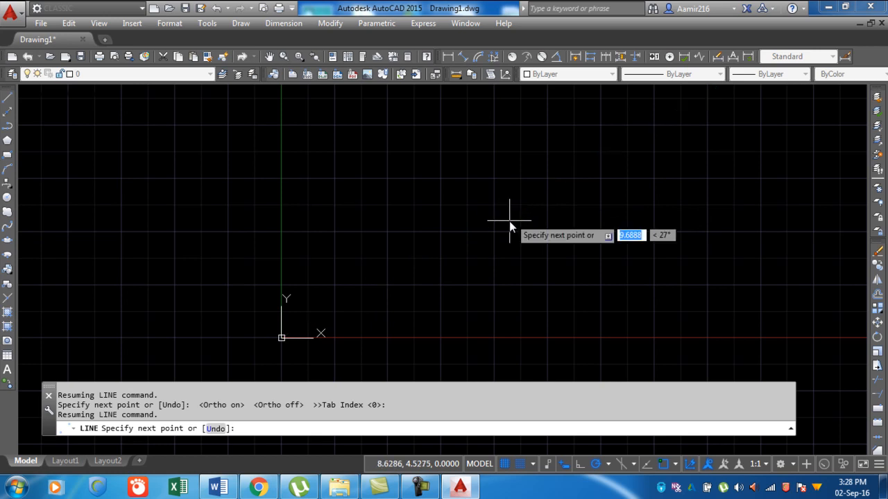
- Check the polar distance in the snap settings and draw three connected segments from the origin: 3 units at 30°, 3 at 60° and 6 at 150°
left_click(532, 464)
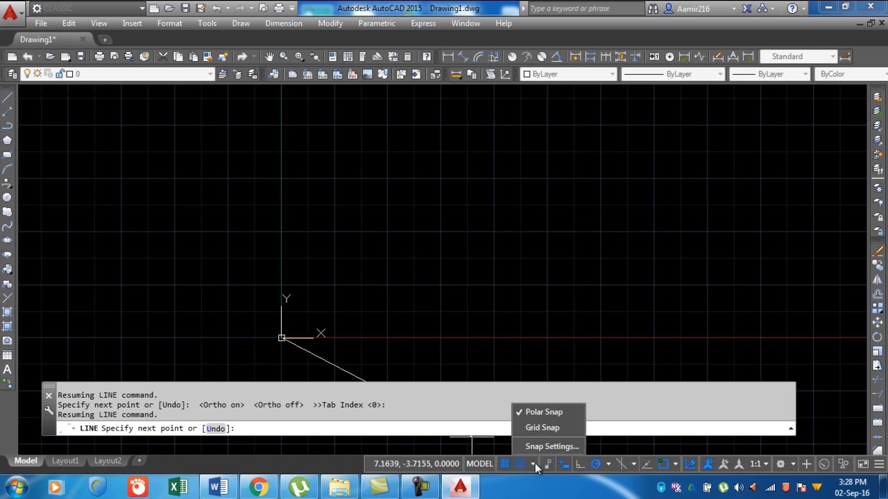
left_click(534, 445)
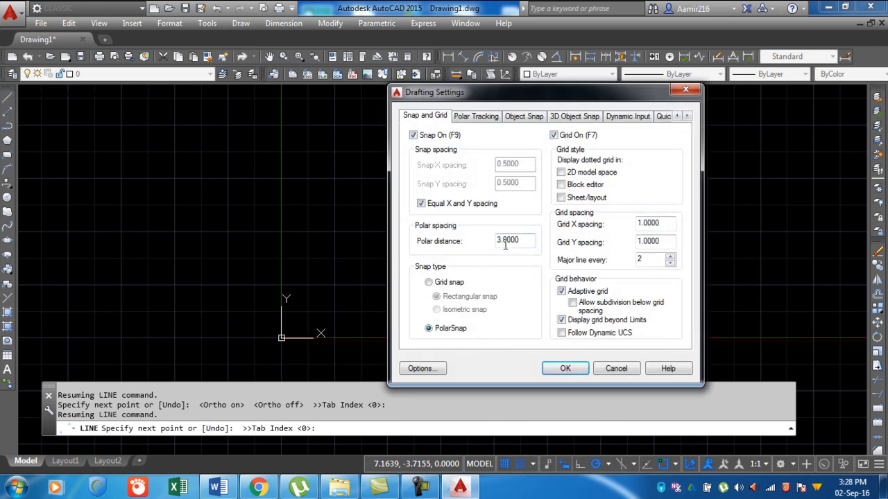
left_click(565, 369)
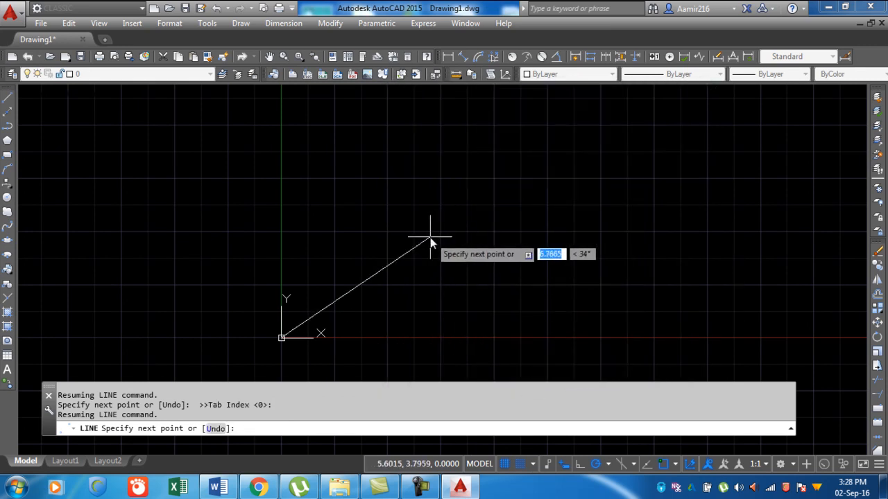
left_click(372, 287)
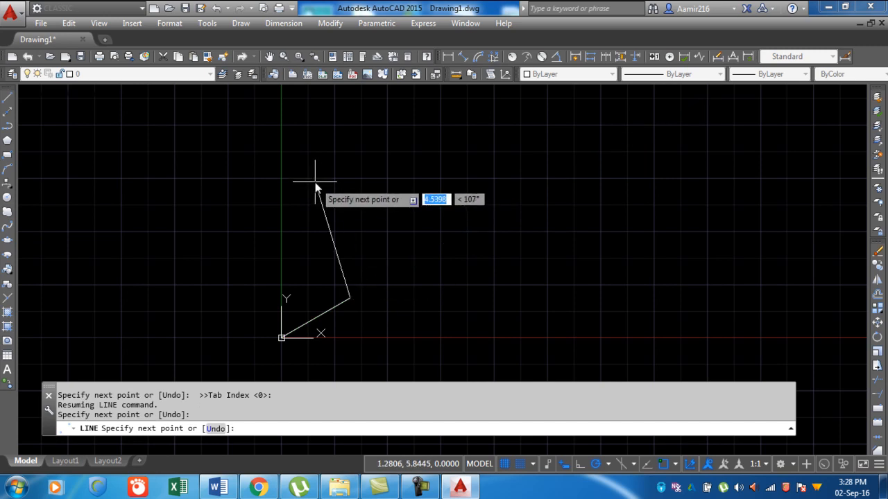
left_click(403, 213)
left_click(389, 229)
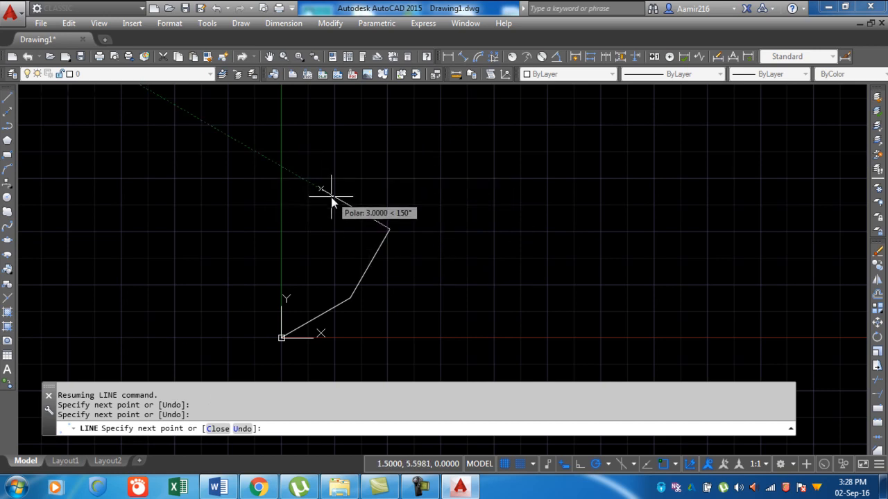
left_click(278, 169)
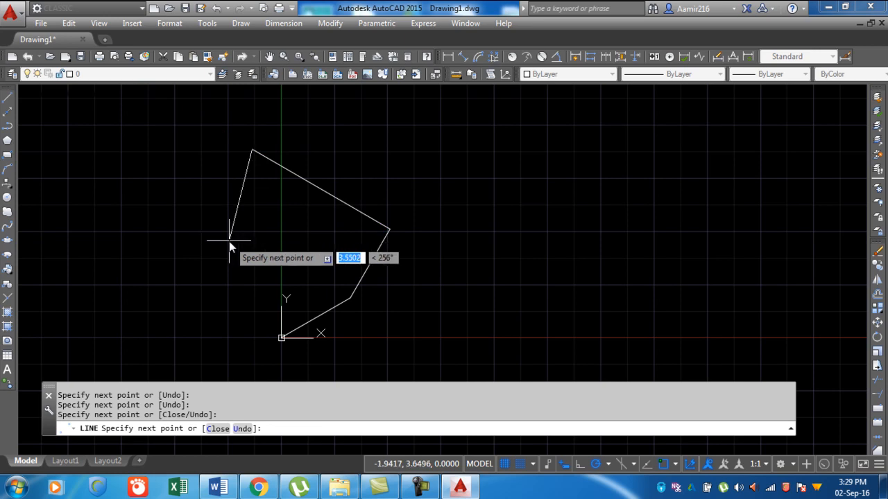
- Set the PolarSnap polar distance to 6 without leaving the Line command
left_click(534, 464)
left_click(541, 446)
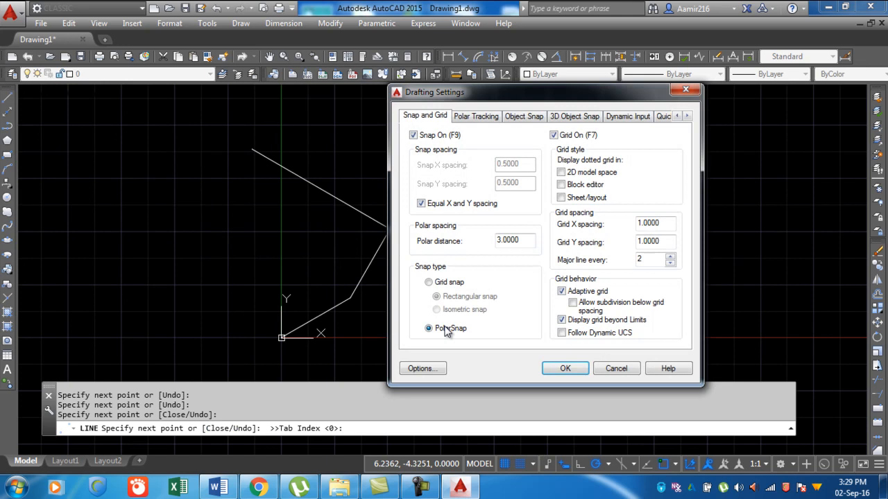
double_click(511, 240)
left_click(564, 370)
- Continue the line with segments of 12 units at 0°, 6 units at 240° and 12 units at 180°, and end the line
scroll(525, 215, "down", 2)
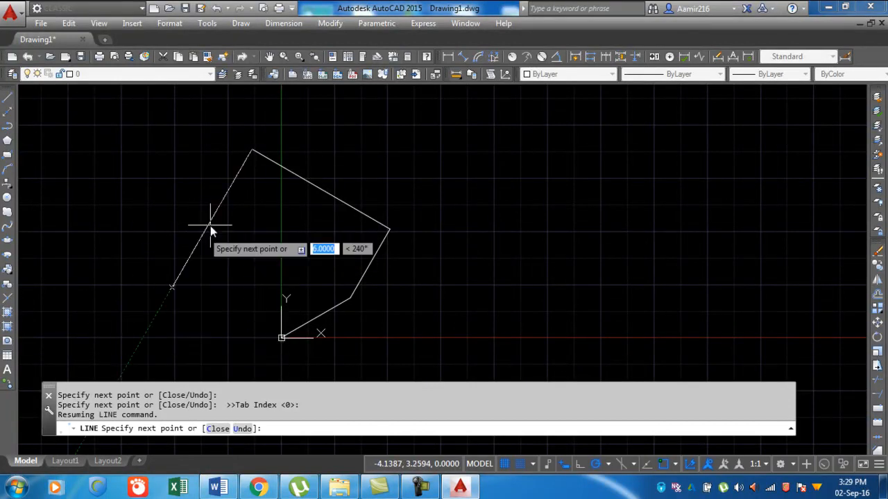
scroll(331, 201, "down", 2)
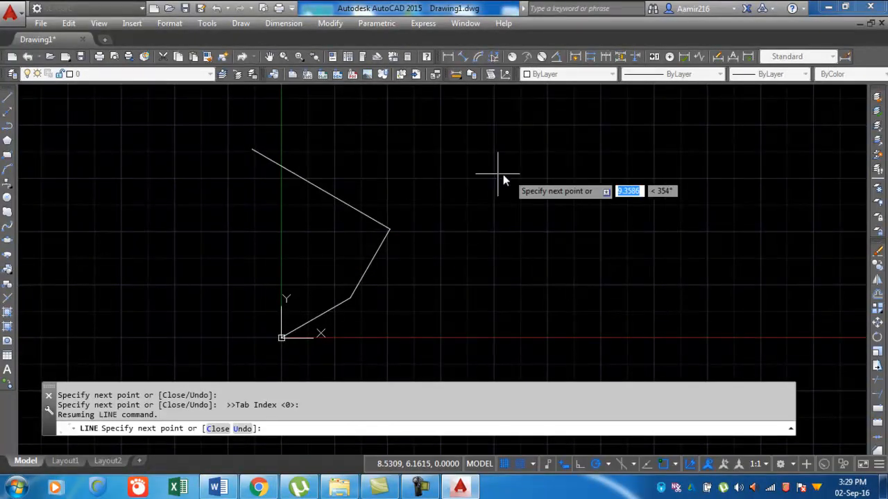
type("12")
key("Return")
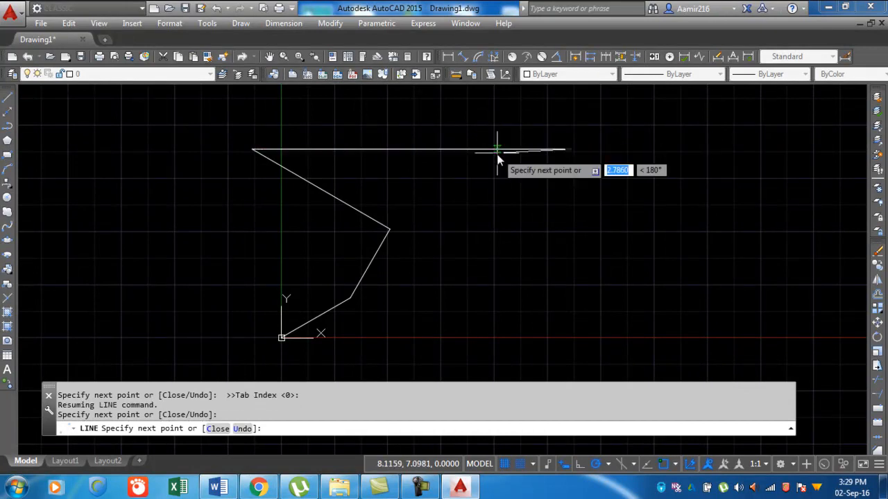
left_click(494, 279)
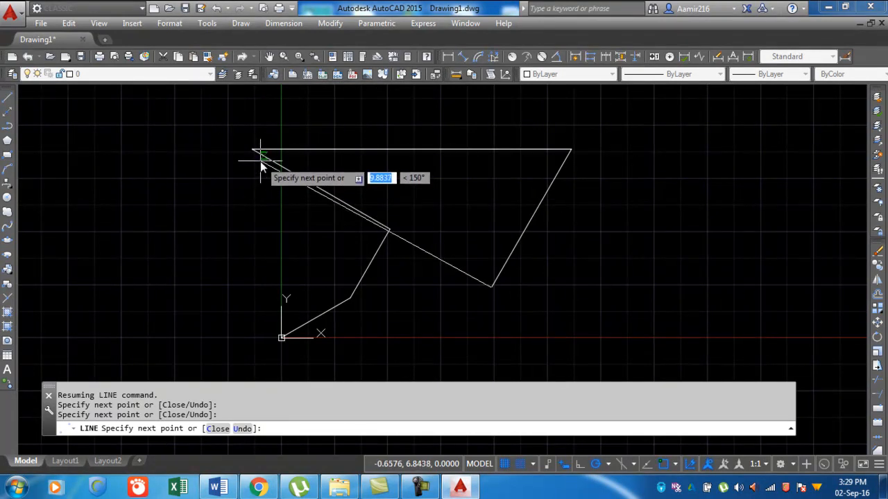
left_click(231, 290)
key("Return")
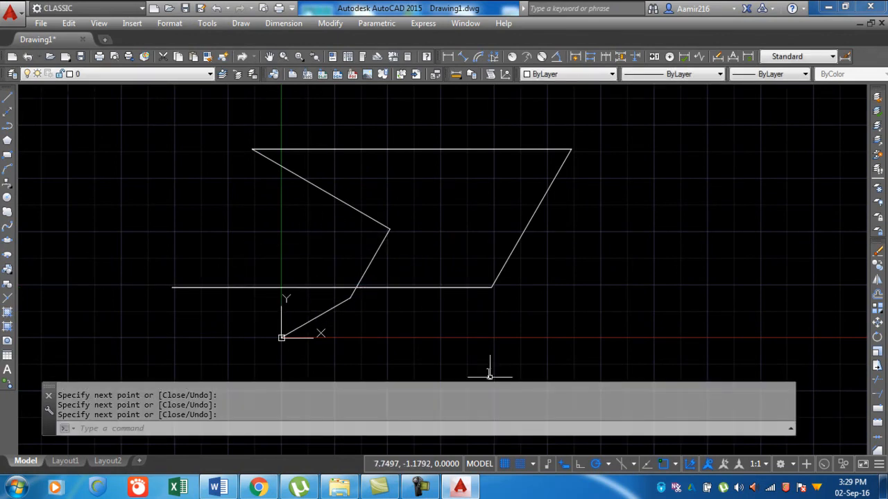
- Change the snap type to rectangular Grid snap and set the X and Y snap spacing to 1
left_click(533, 465)
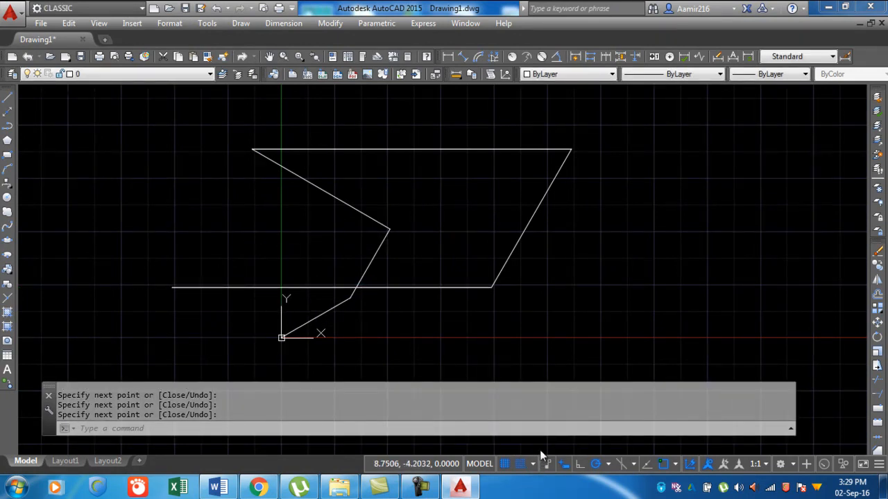
left_click(540, 450)
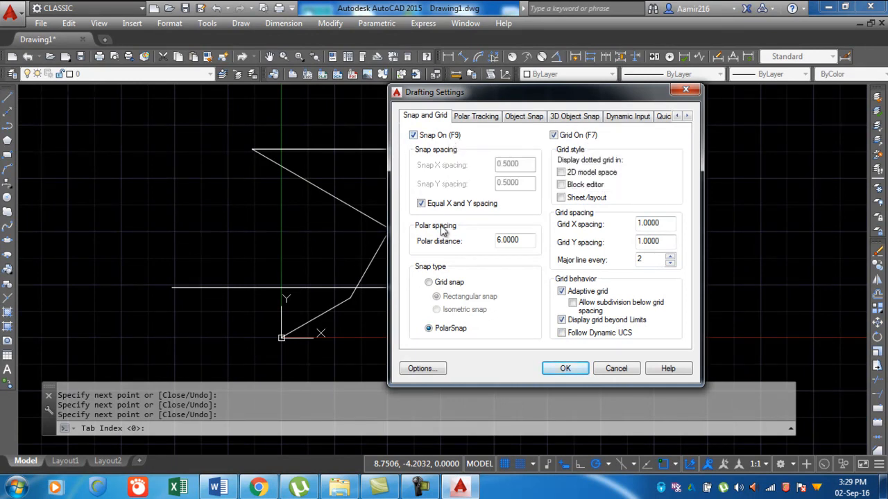
left_click(429, 283)
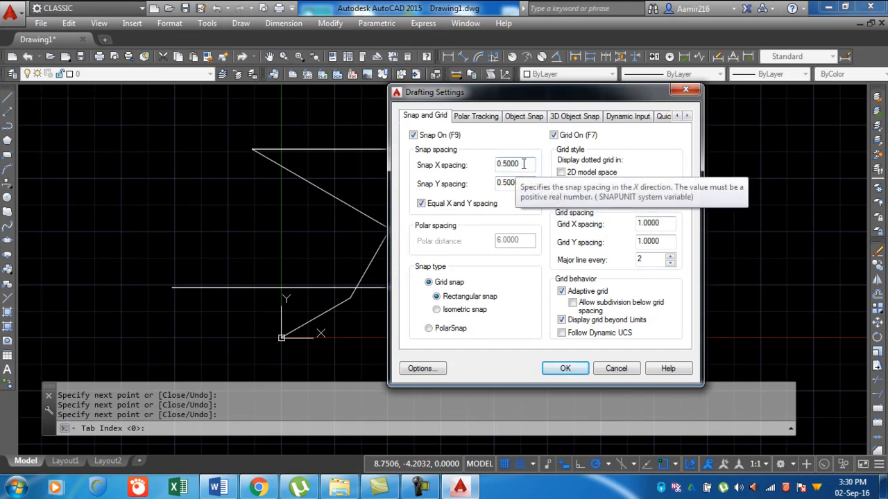
left_click_drag(534, 163, 472, 169)
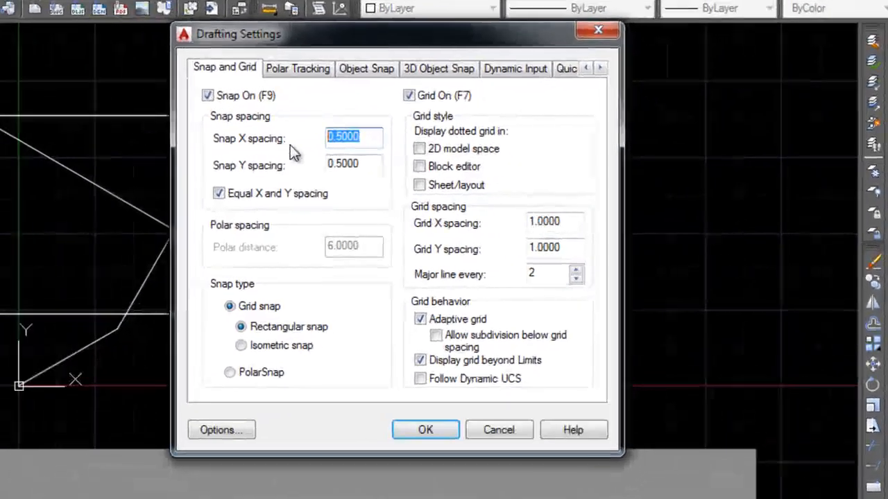
type("1")
left_click(371, 161)
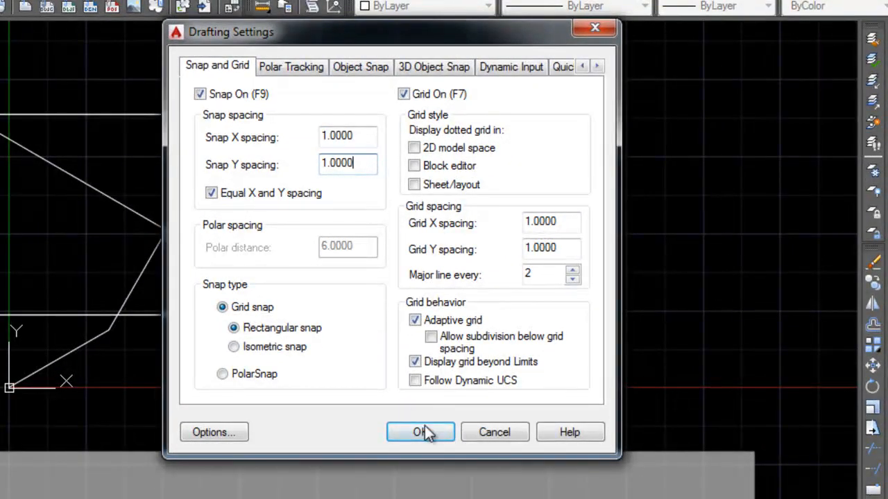
left_click(424, 432)
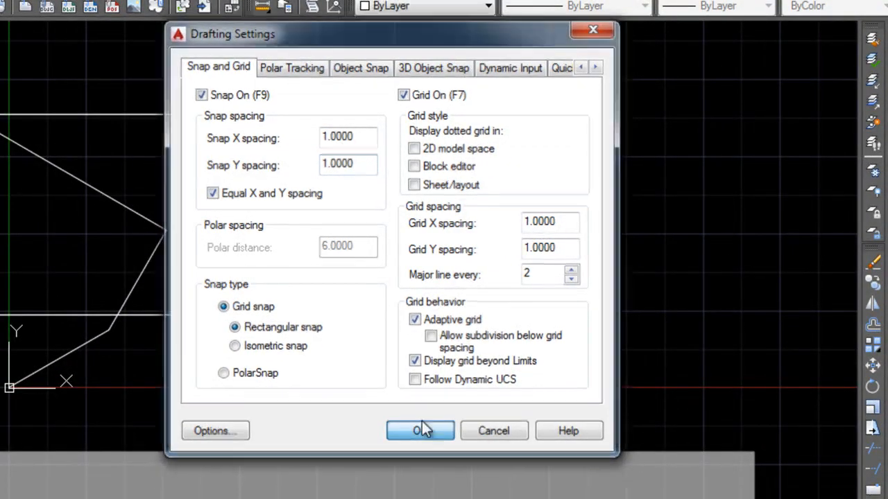
- Try drawing a line with grid snap to the right of the existing shape, undo its segment and cancel the Line command
type("l")
key("Return")
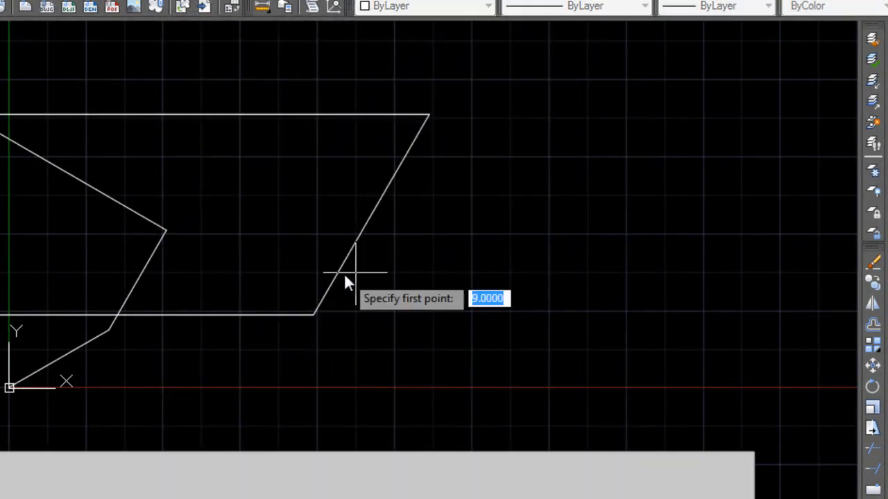
left_click(394, 349)
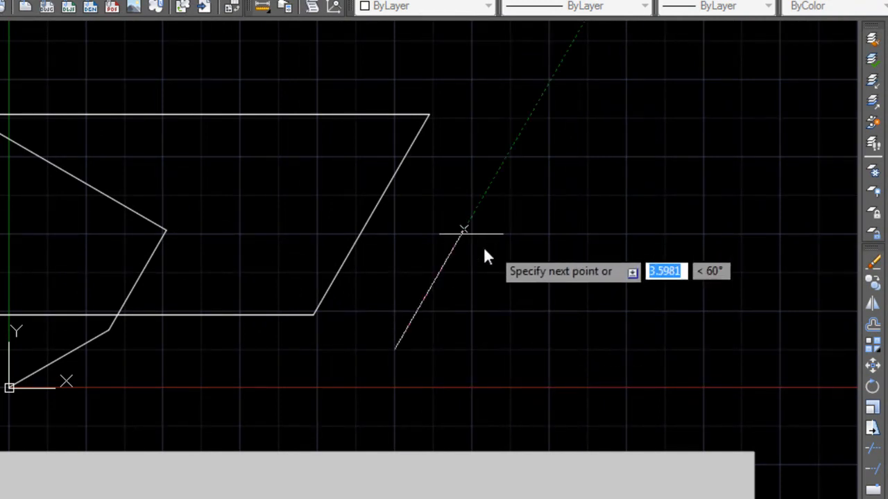
left_click(433, 311)
key("ctrl+z")
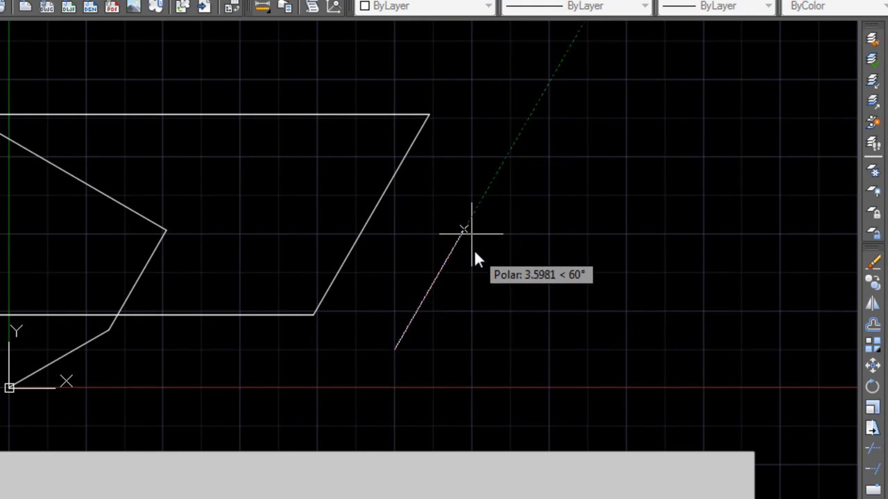
key("Escape")
- Set the snap type to PolarSnap and review the polar tracking, object snap, 3D object snap and dynamic input settings
right_click(354, 498)
left_click(382, 498)
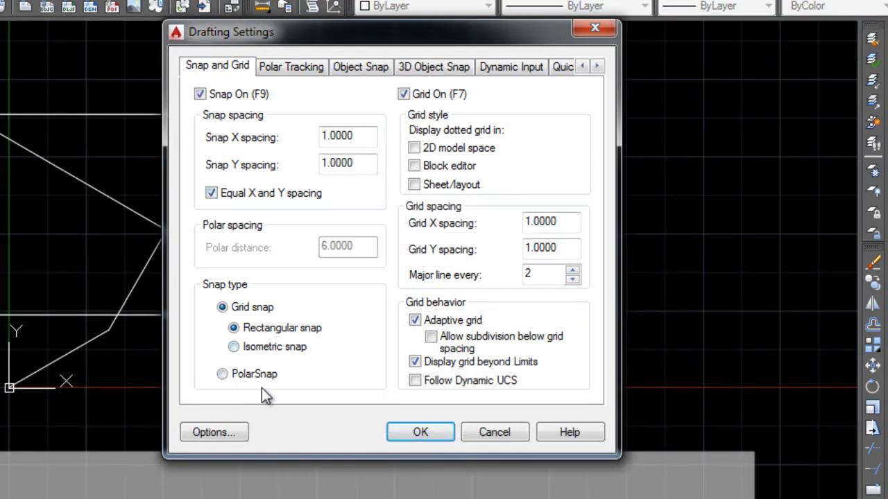
left_click(222, 375)
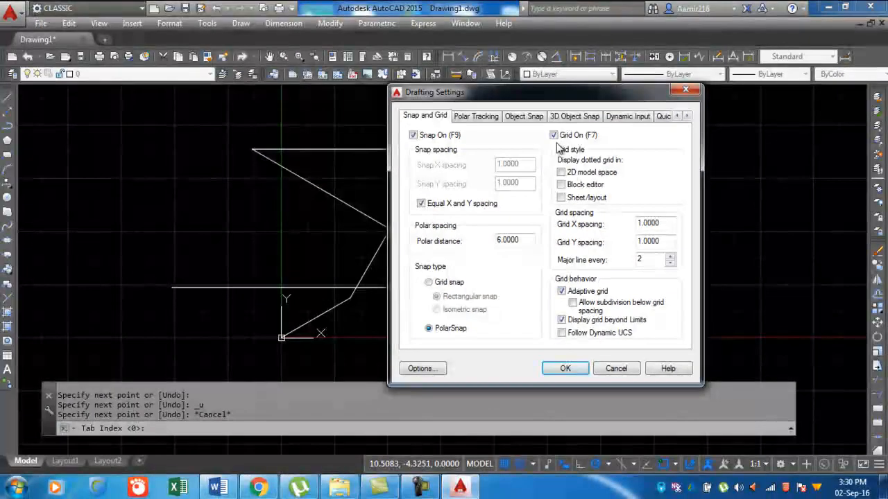
left_click(480, 120)
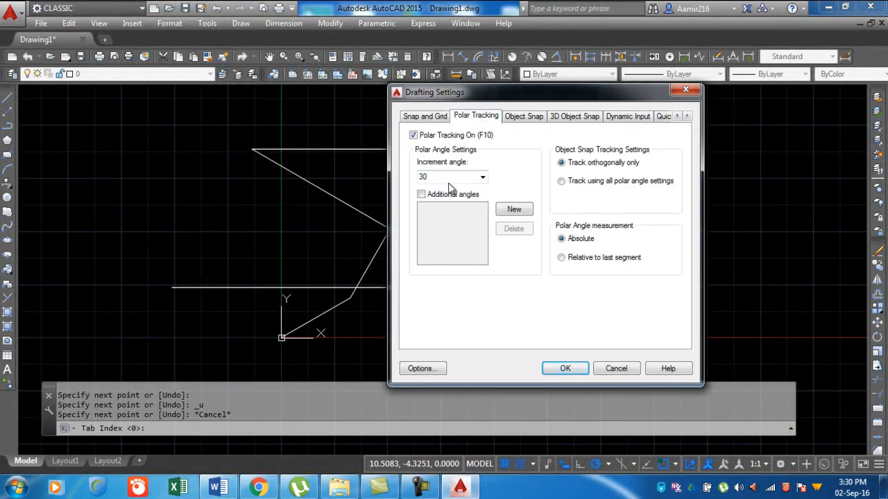
left_click(482, 178)
left_click(482, 179)
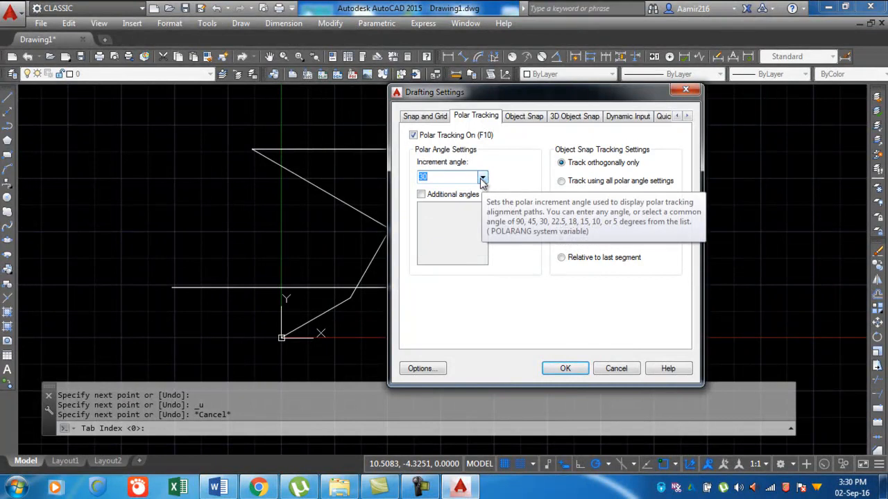
left_click(520, 122)
left_click(577, 120)
left_click(624, 120)
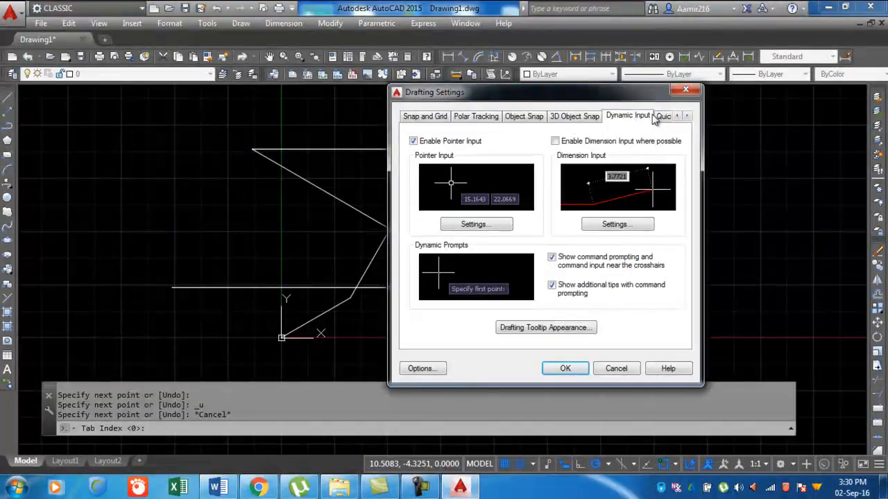
left_click(426, 121)
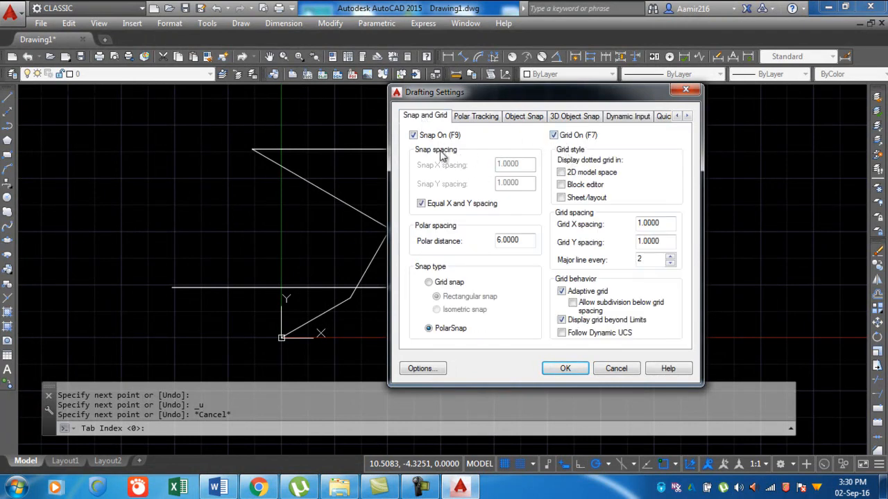
left_click(564, 368)
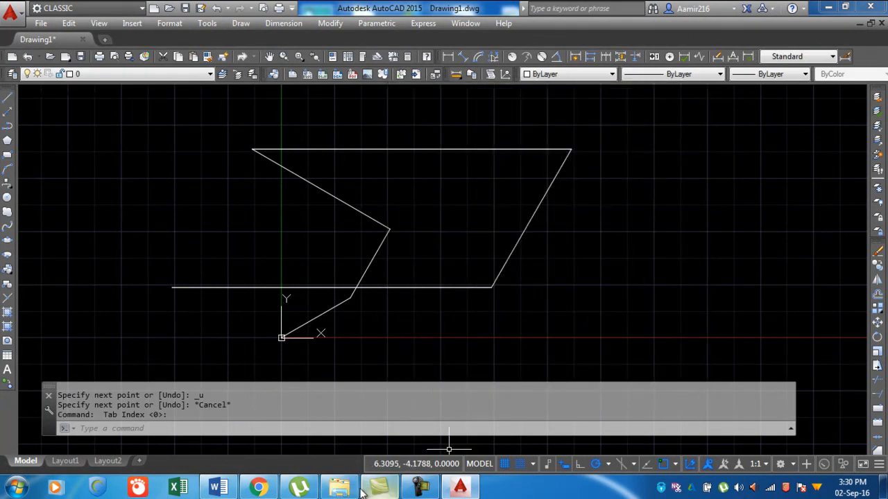
- Switch to Chrome and view the YouTube playlist of free AutoCAD training videos
left_click(258, 488)
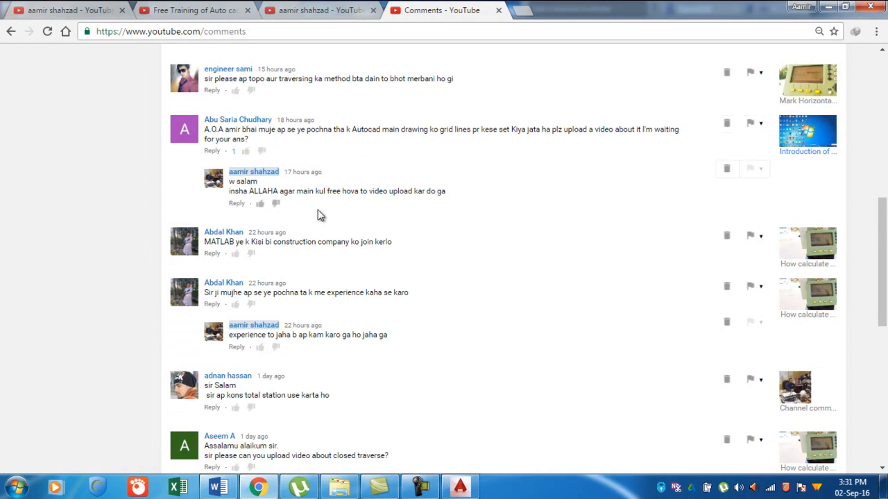
left_click(199, 11)
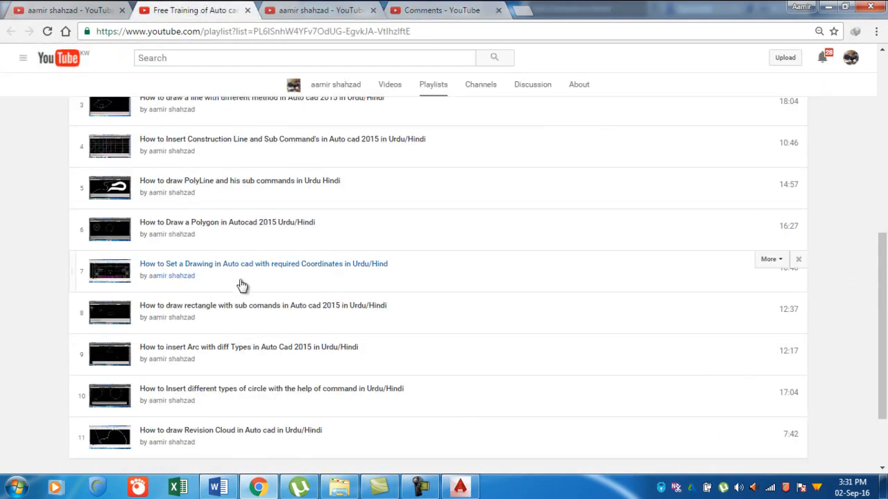
- Look over the training playlist's earlier videos and view the YouTube channel's home page and comments page
scroll(321, 274, "up", 1)
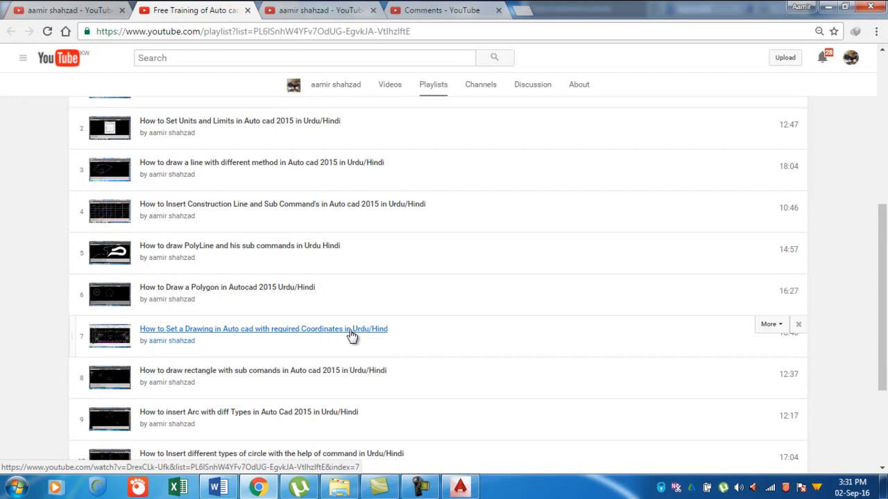
left_click(343, 8)
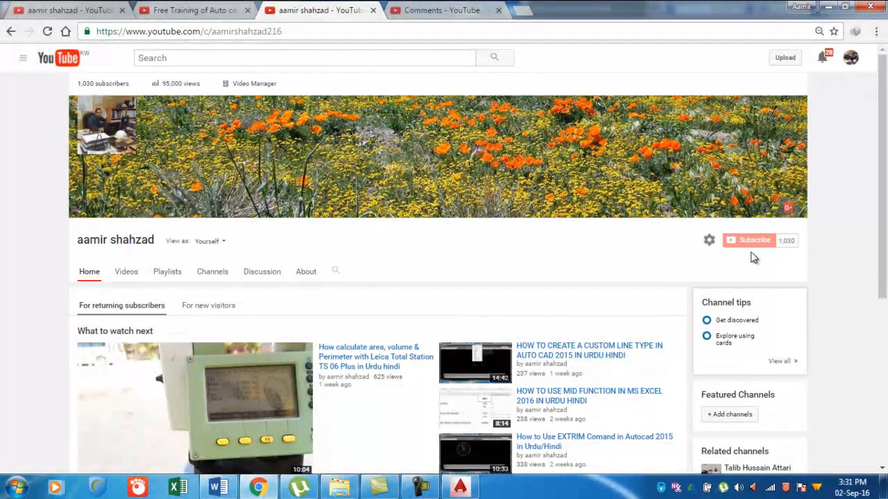
left_click(444, 10)
left_click(321, 10)
left_click(424, 489)
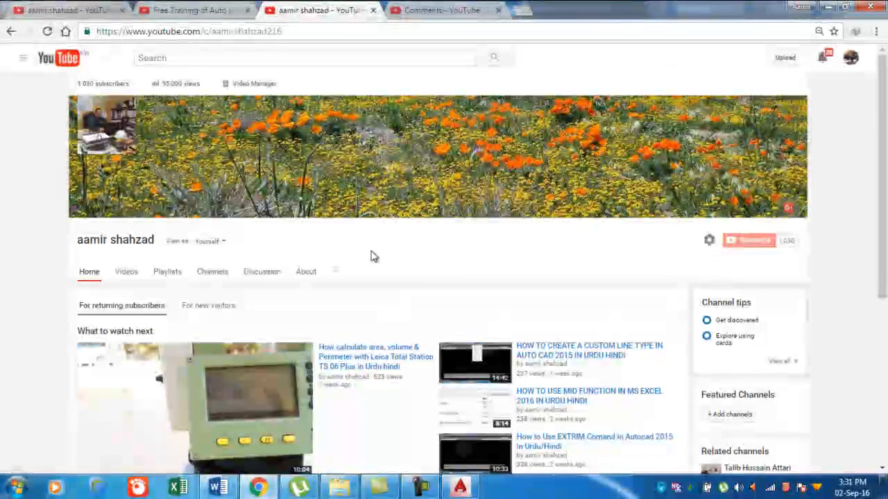
- View the channel's created playlists and check the Free Training of Auto cad for beginners playlist
left_click(69, 9)
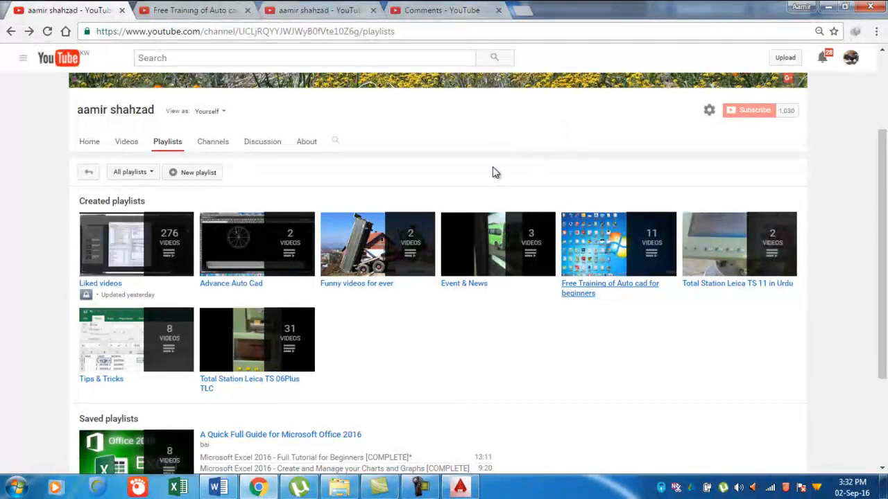
left_click(197, 13)
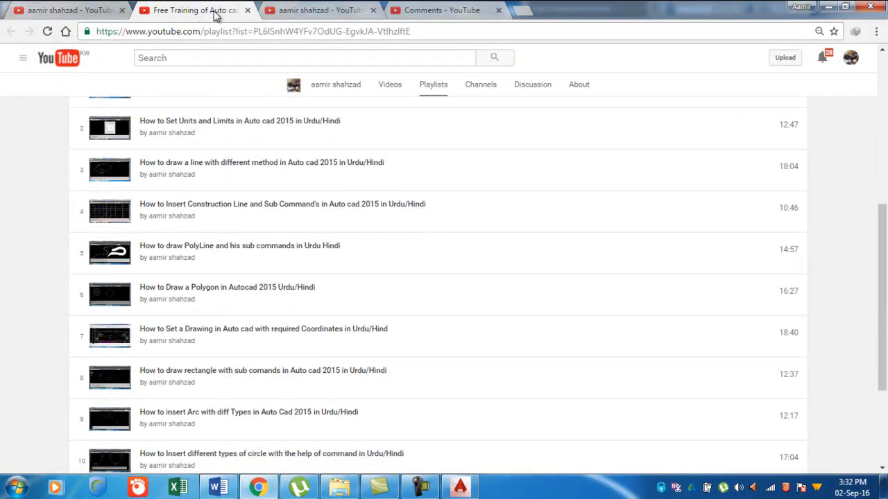
left_click(74, 8)
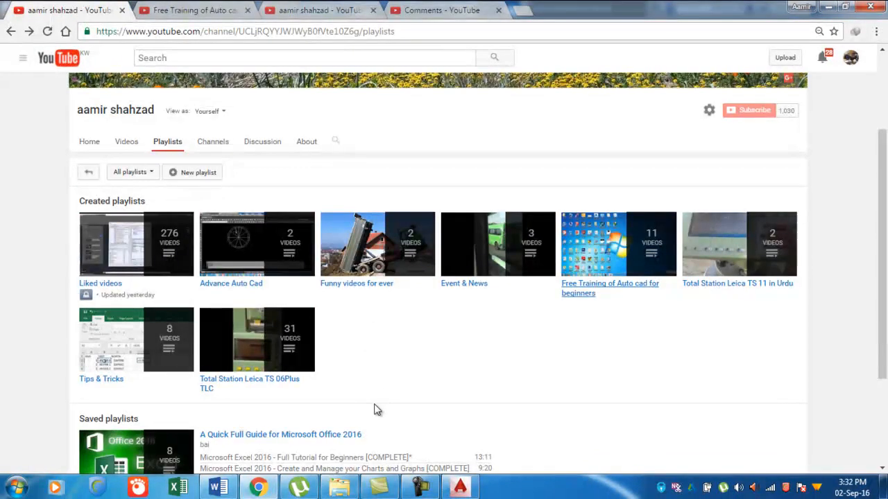
mouse_move(422, 489)
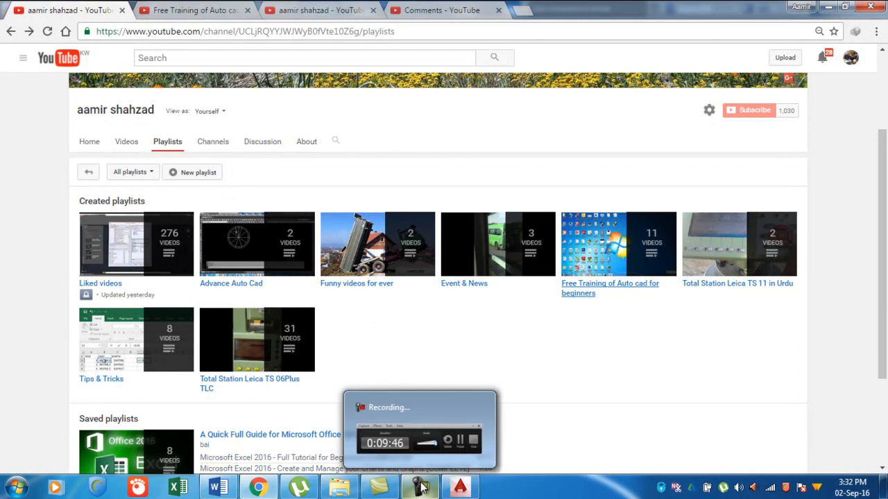